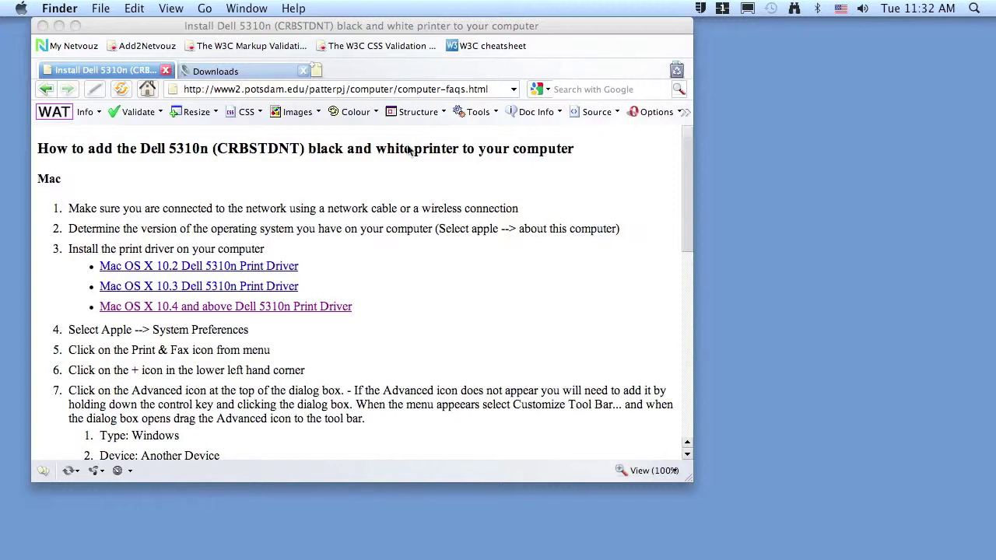
Read the driver instructions page in Opera, highlighting the address and the OS-version check step.
click(190, 93)
drag(244, 92, 506, 110)
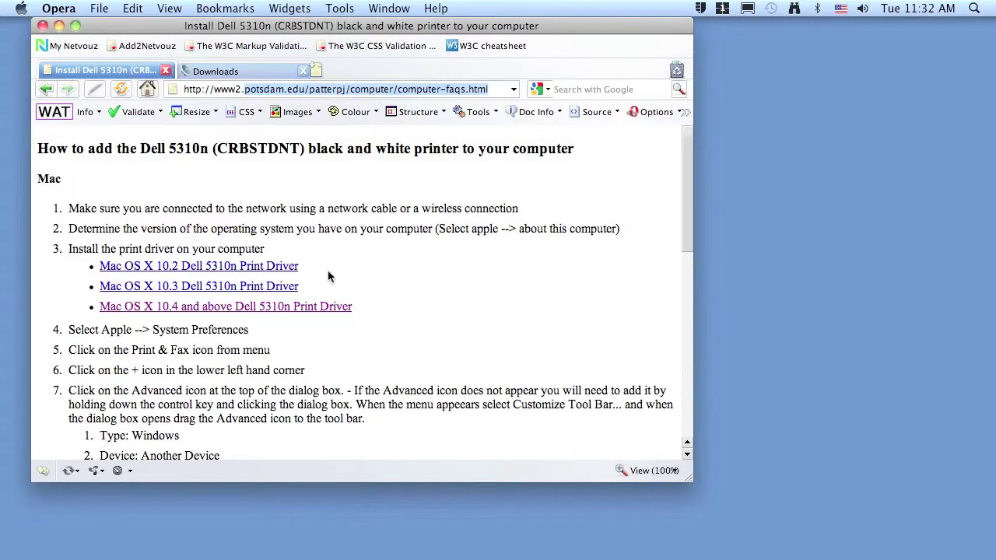
click(353, 266)
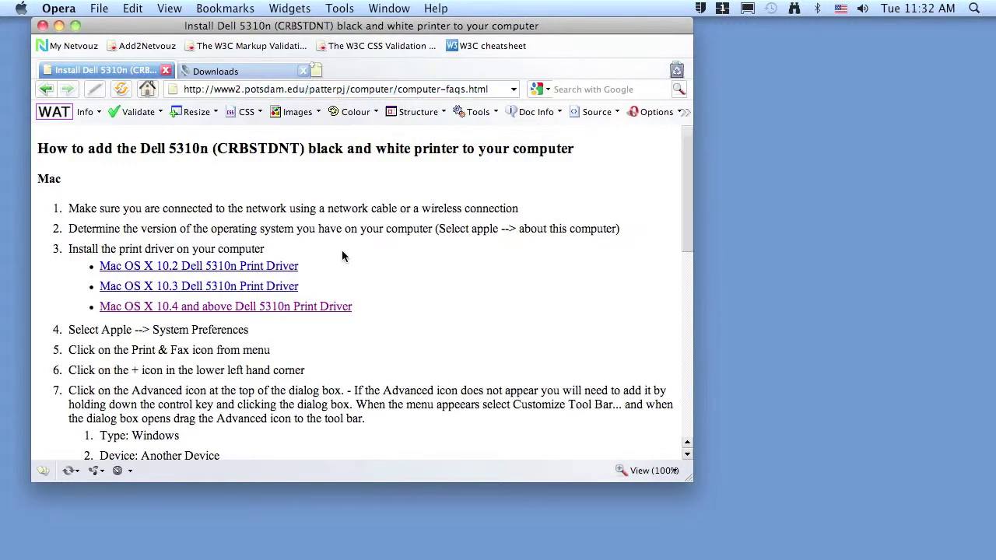
scroll(353, 265, down, 2)
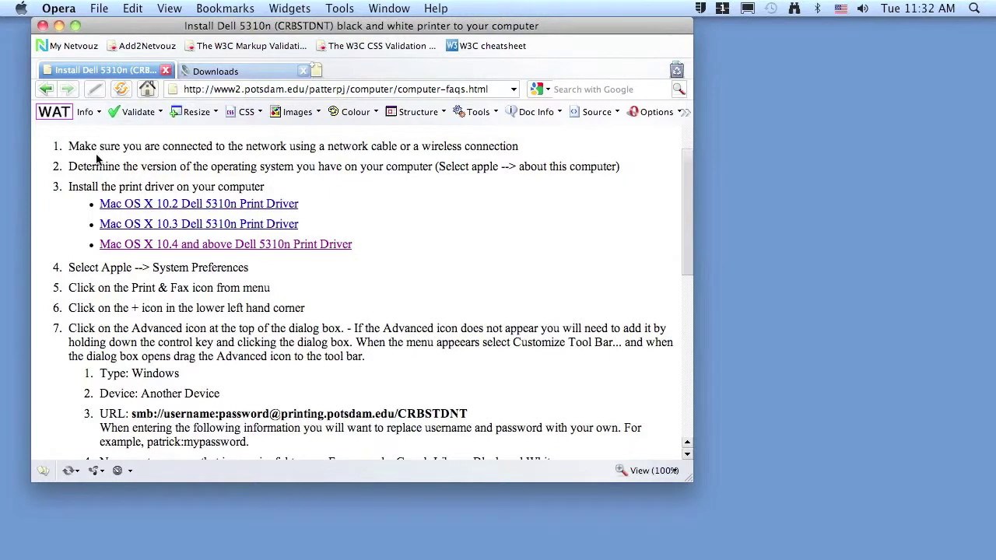
drag(67, 167, 373, 165)
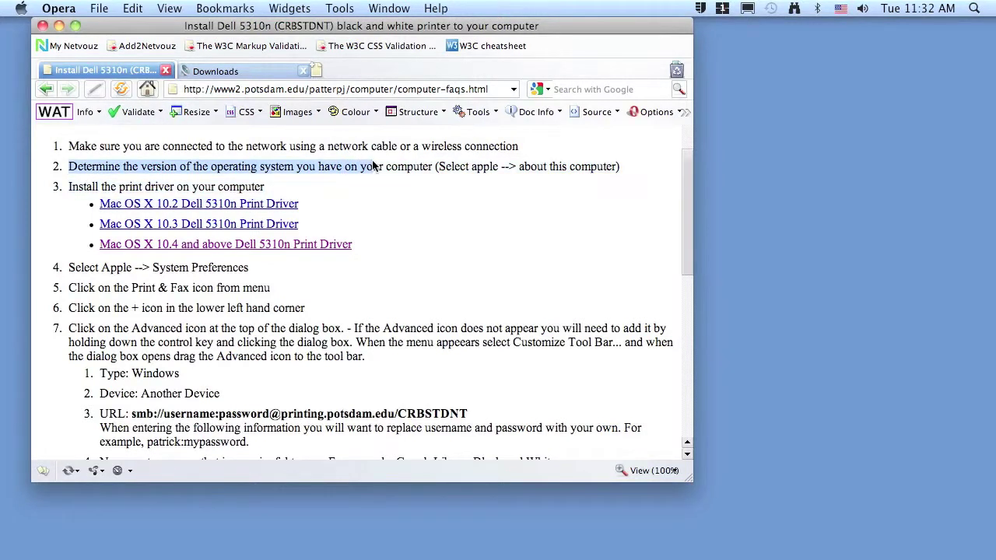
Check the Mac's operating system version in the system information window.
click(14, 50)
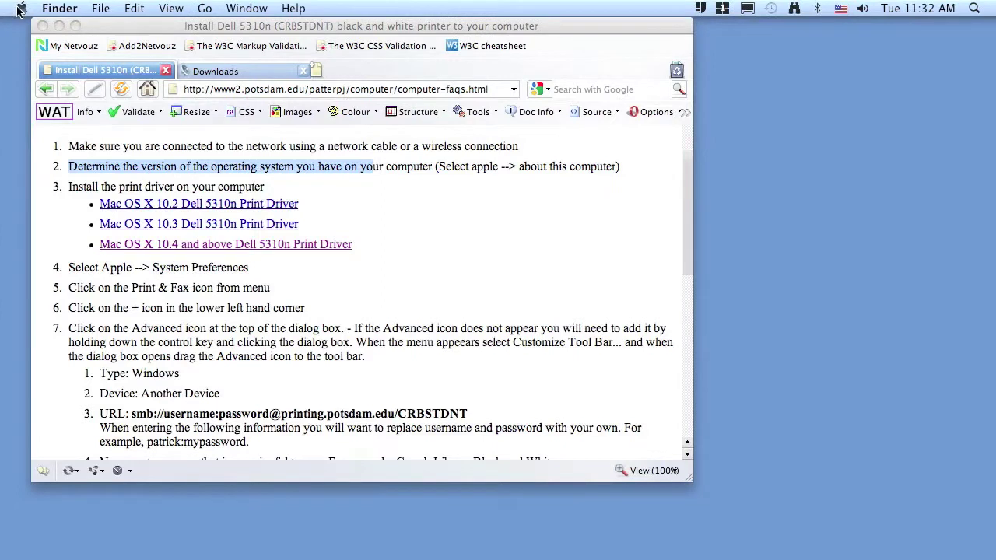
click(20, 10)
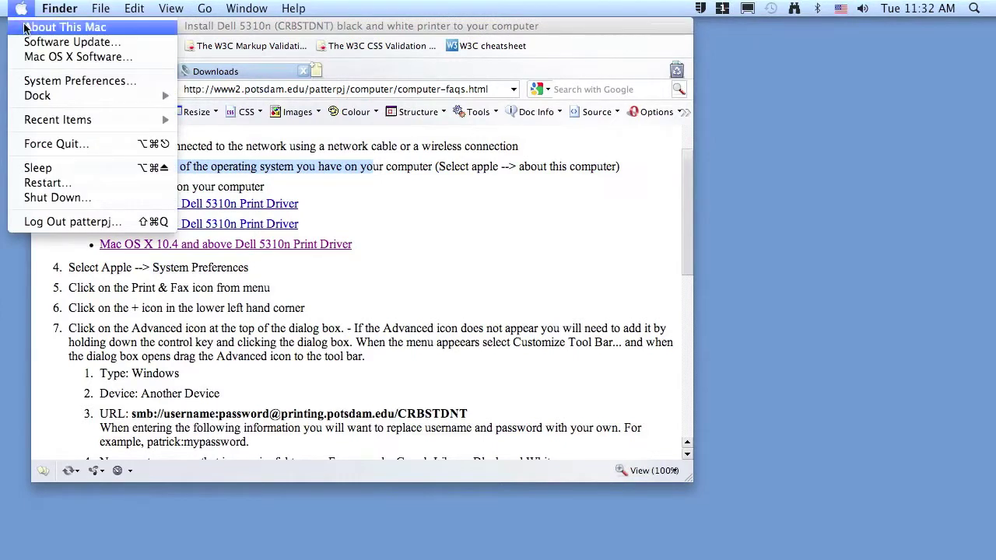
click(24, 28)
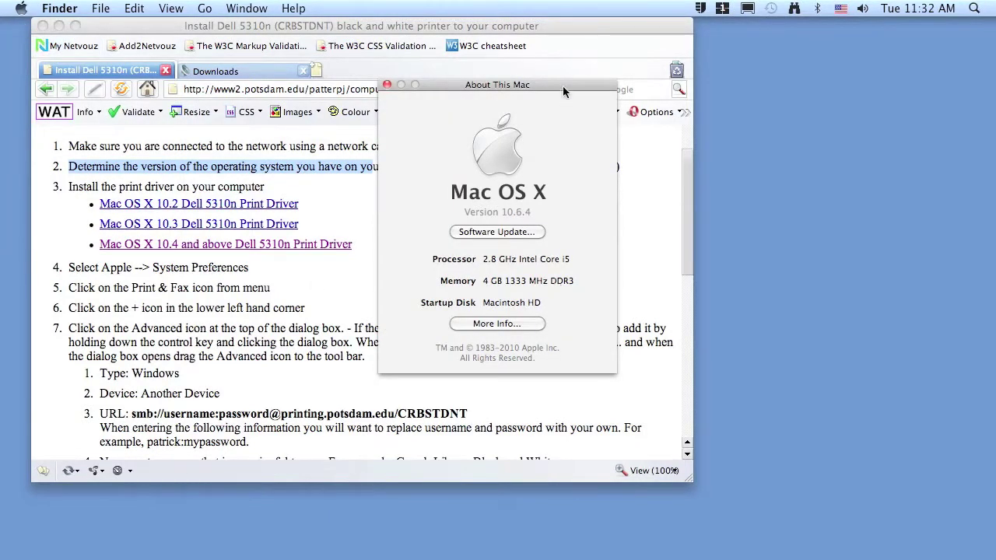
drag(563, 86, 427, 31)
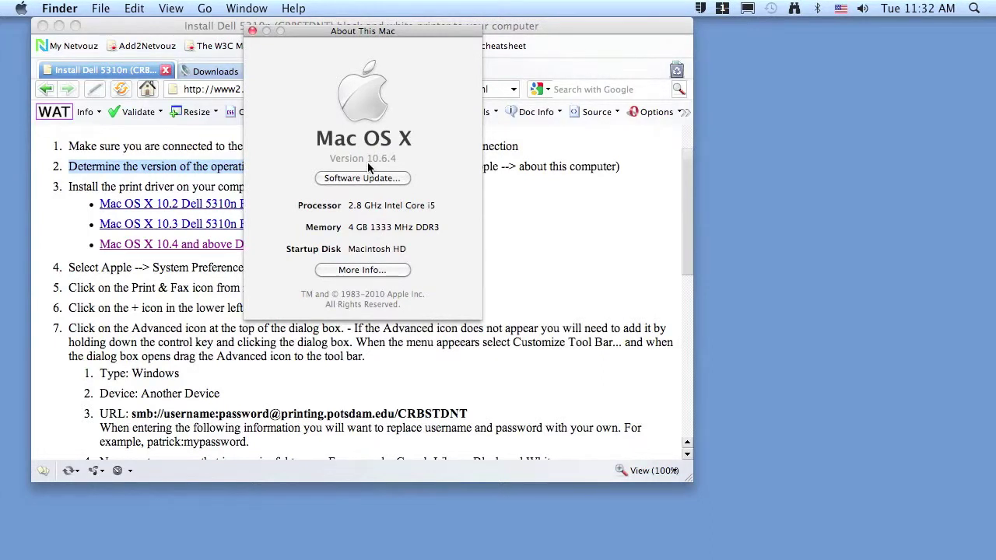
click(253, 31)
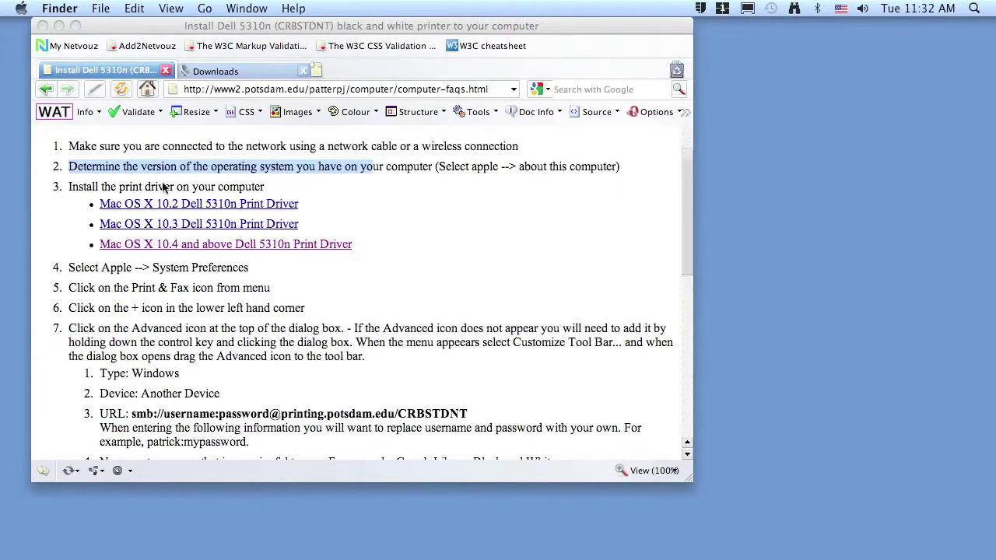
Save the Mac OS X 10.4 and above driver, dell_5310_mac_10_4.zip, to the Desktop.
click(76, 215)
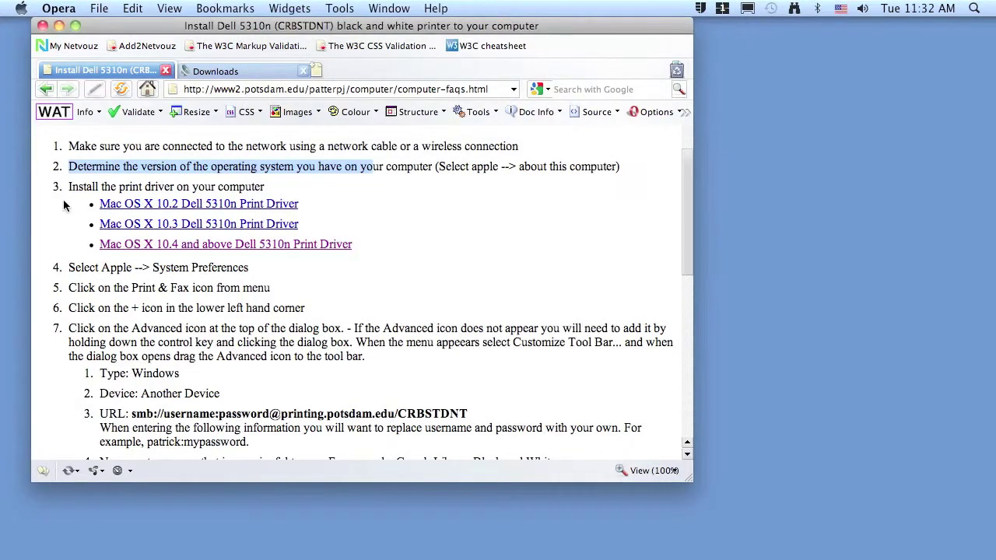
click(180, 250)
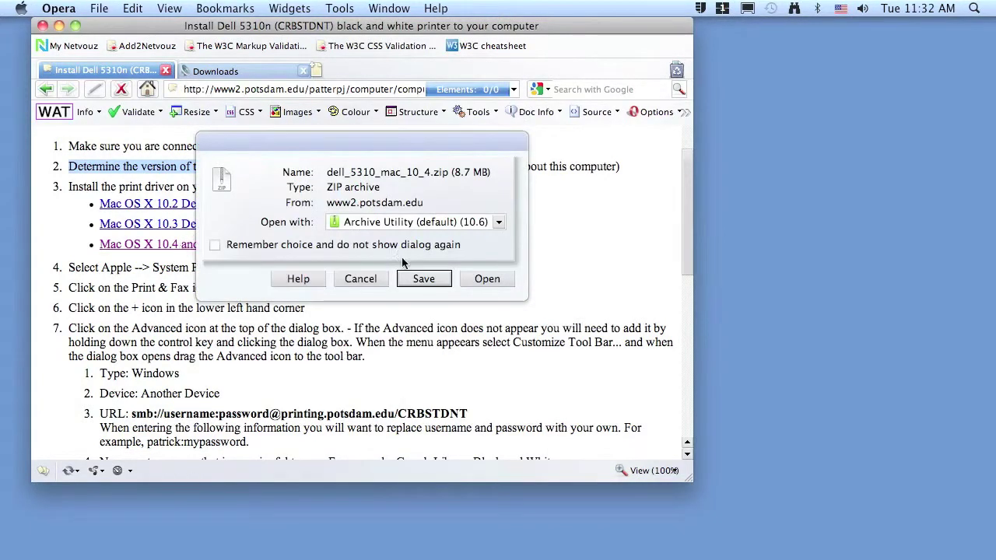
click(424, 280)
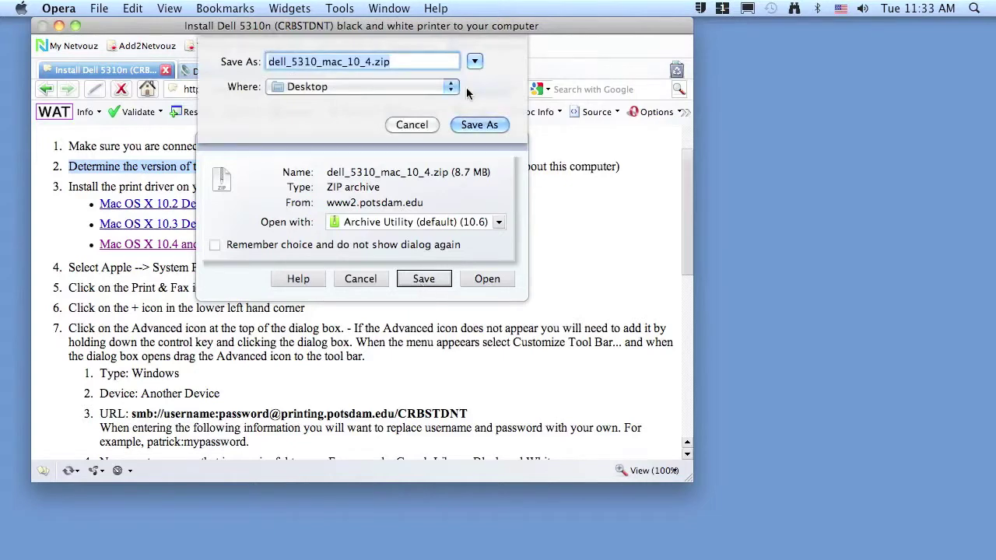
click(478, 126)
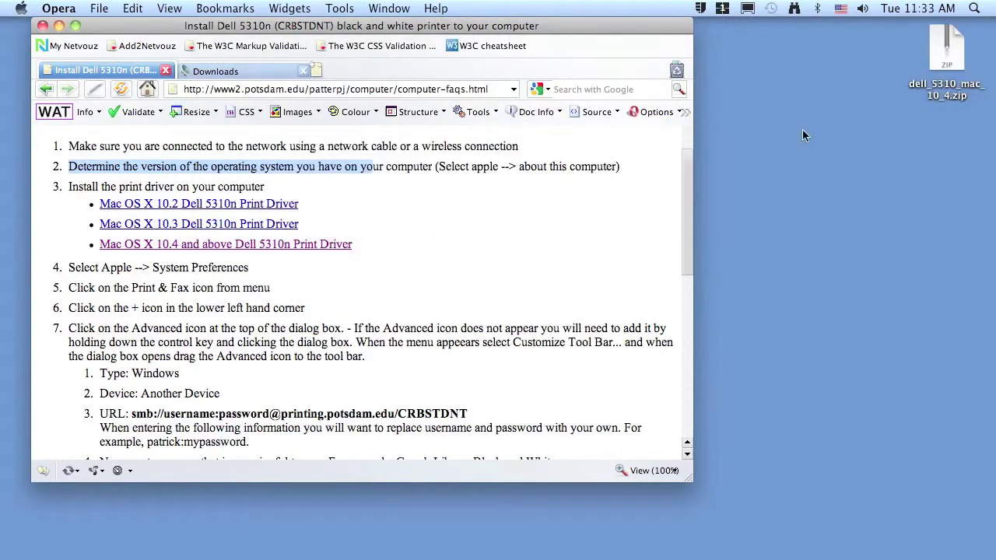
Unzip the driver download and open the resulting dell_5310_mac_10_4 folder.
right_click(948, 56)
click(945, 59)
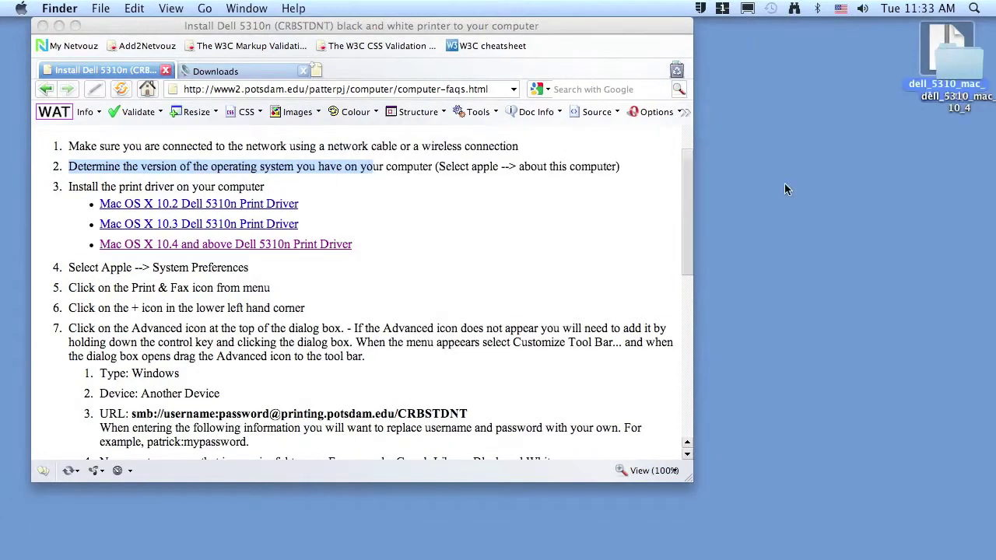
drag(961, 65, 958, 155)
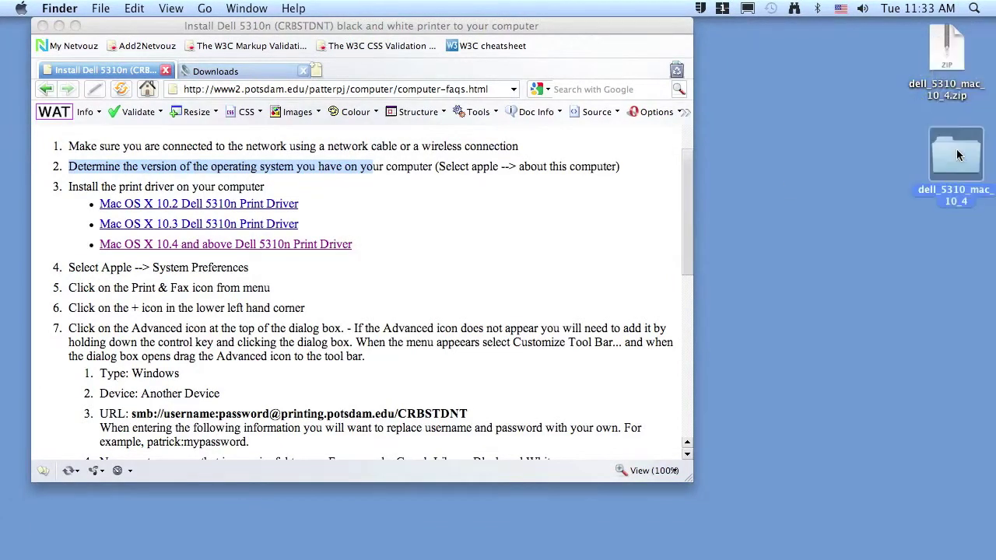
double_click(958, 155)
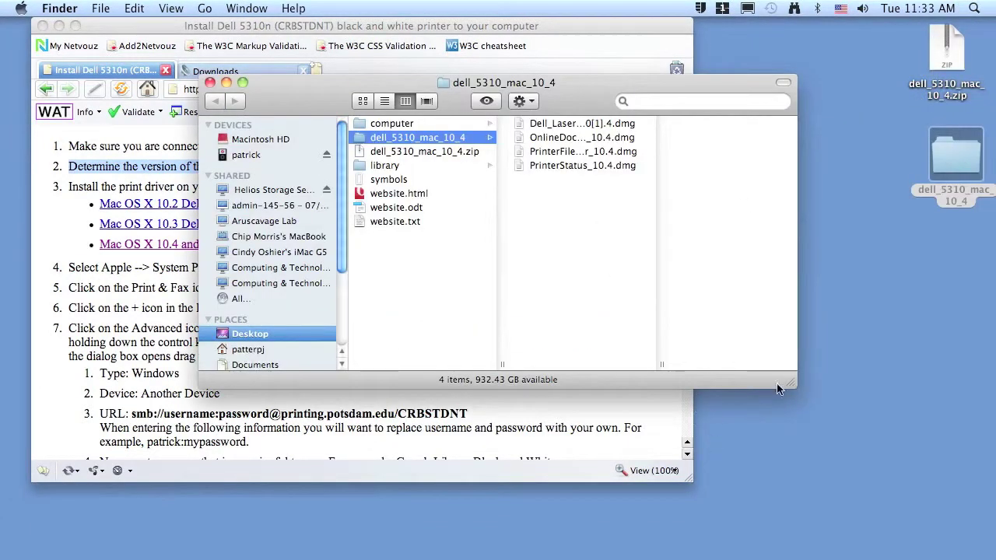
drag(655, 362, 757, 367)
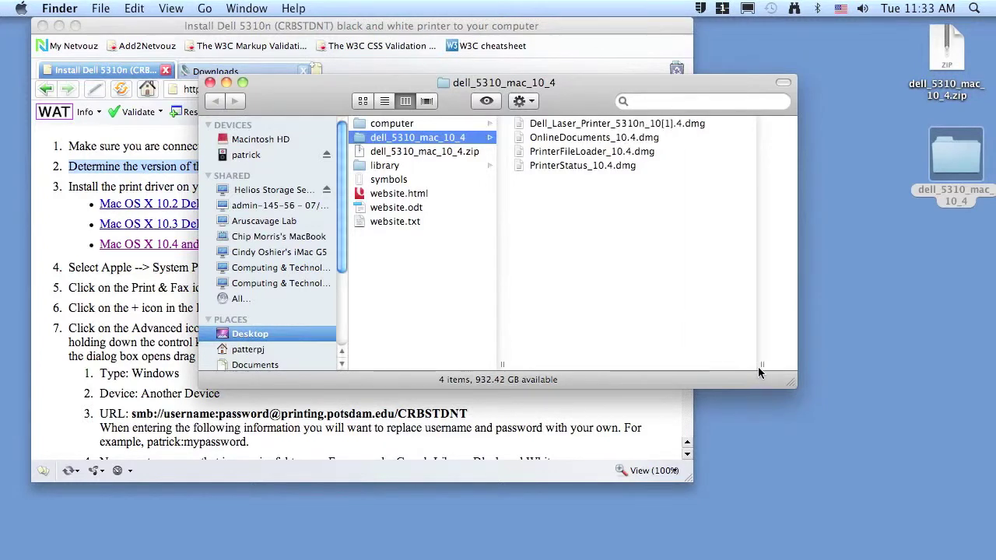
Mount the Dell_Laser_Printer_5310n disk image, cancel its installer, and close the Finder windows.
double_click(629, 124)
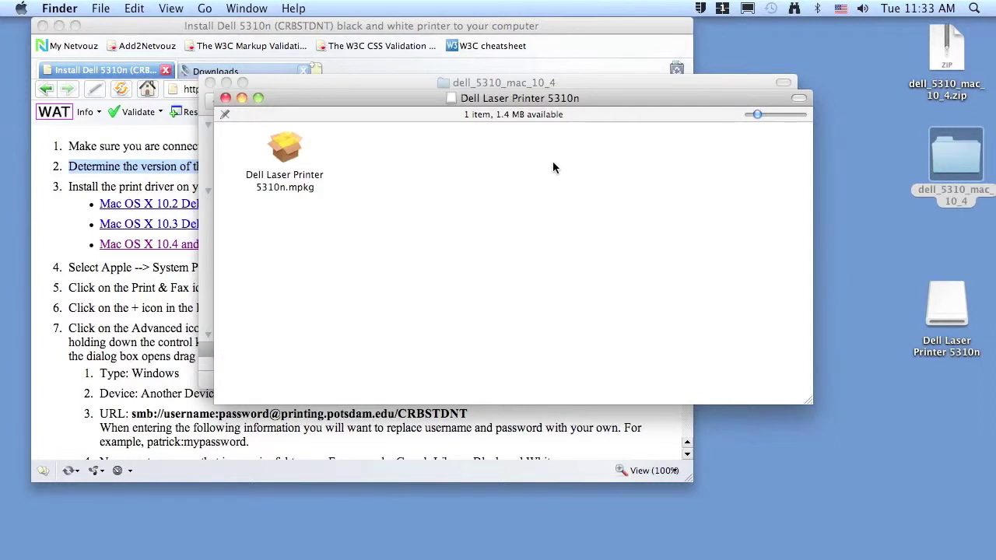
click(286, 153)
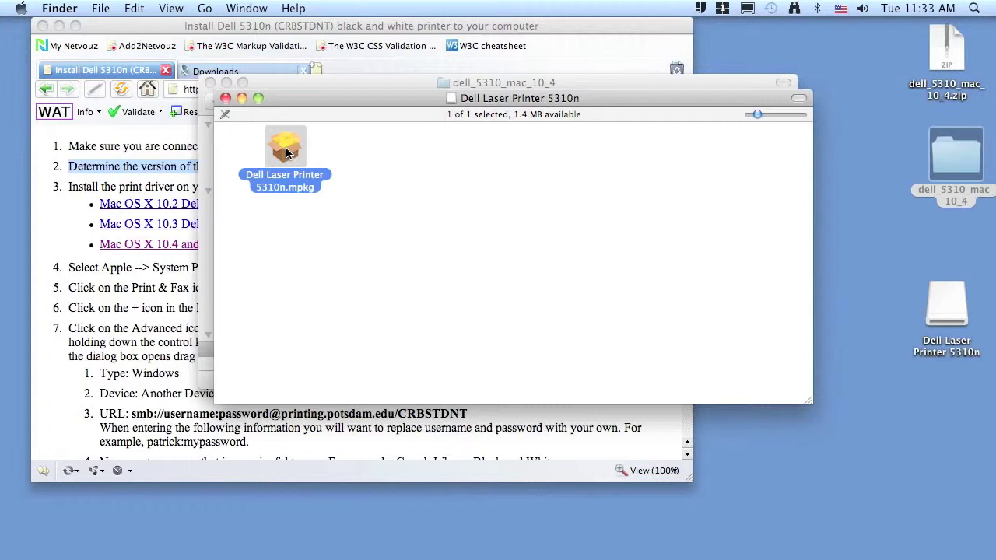
double_click(287, 152)
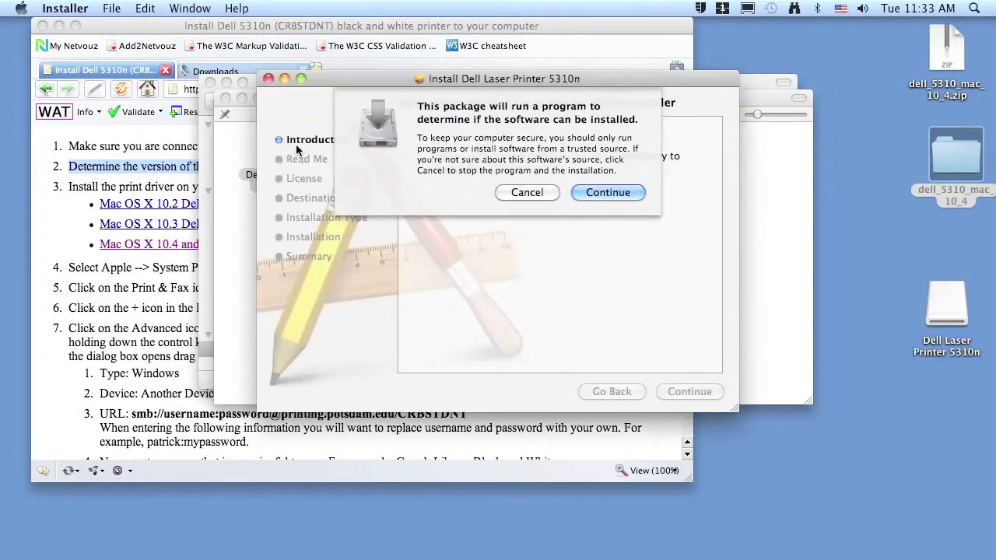
click(526, 192)
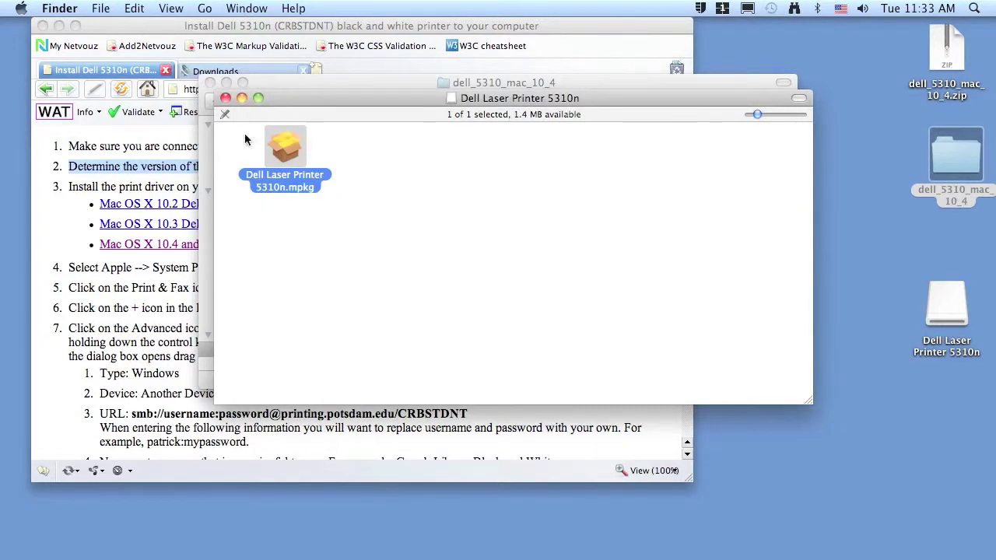
click(225, 98)
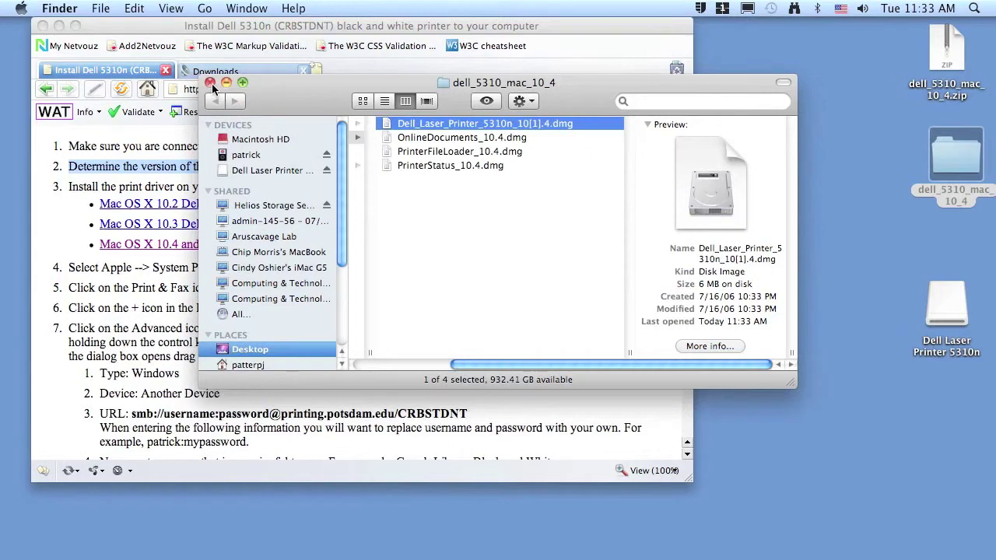
click(210, 82)
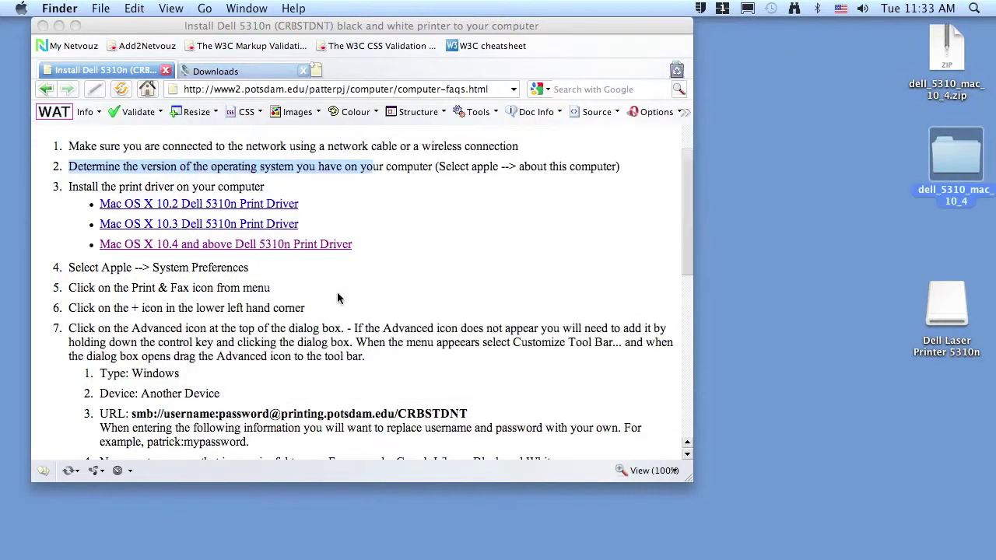
Go to System Preferences' Print & Fax pane, which lists the HP Laserjet 2200dn and a Dell printer.
click(17, 39)
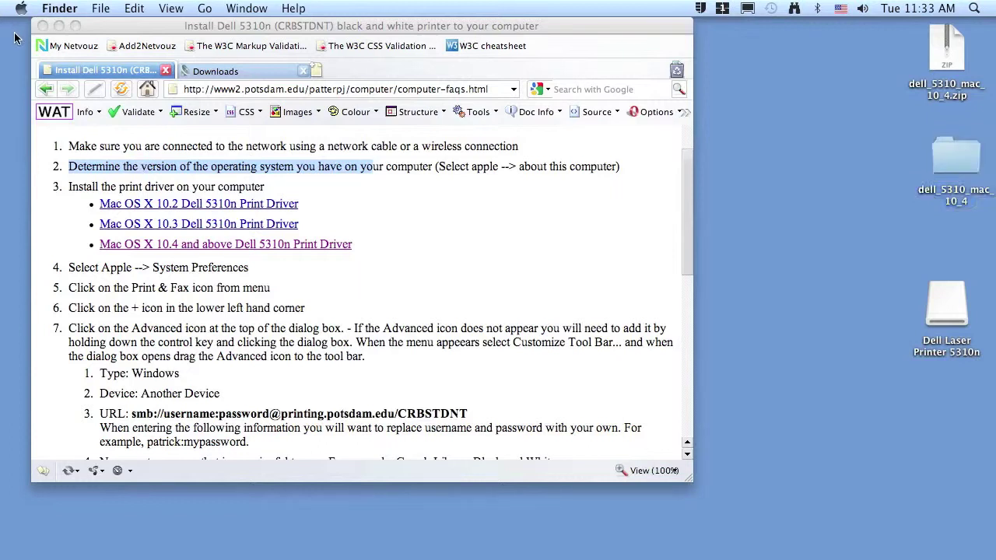
click(20, 8)
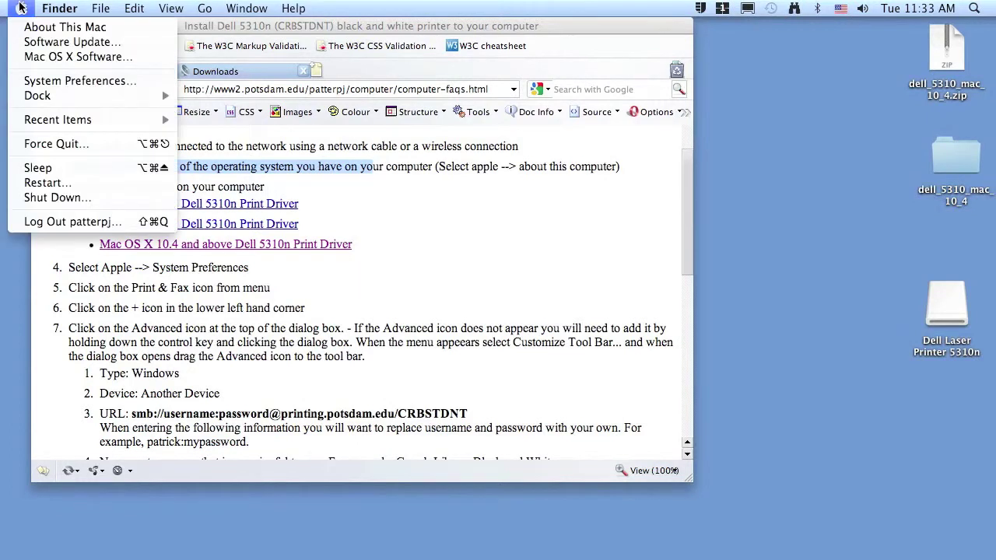
click(34, 83)
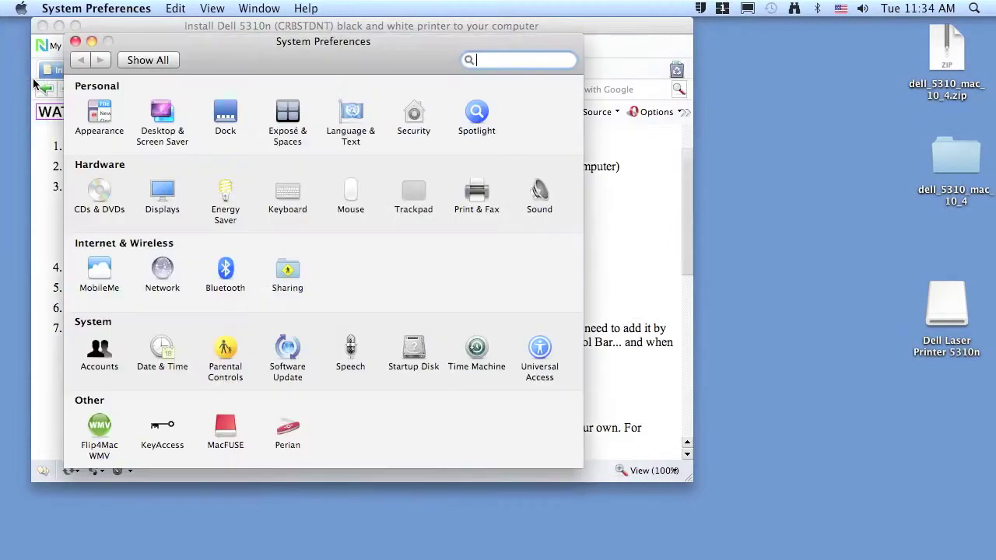
click(467, 217)
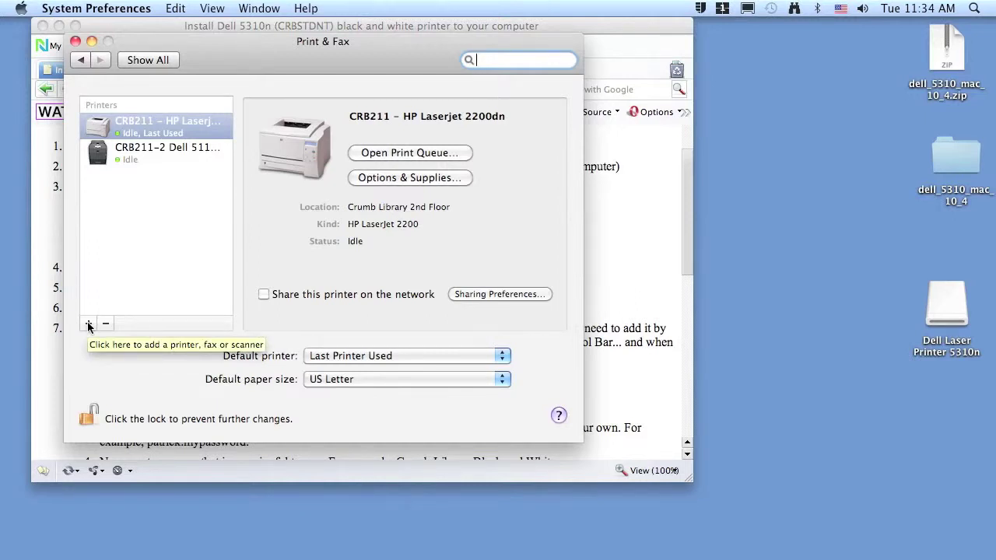
Start adding a new printer and bring up the Add Printer toolbar's display options.
click(88, 323)
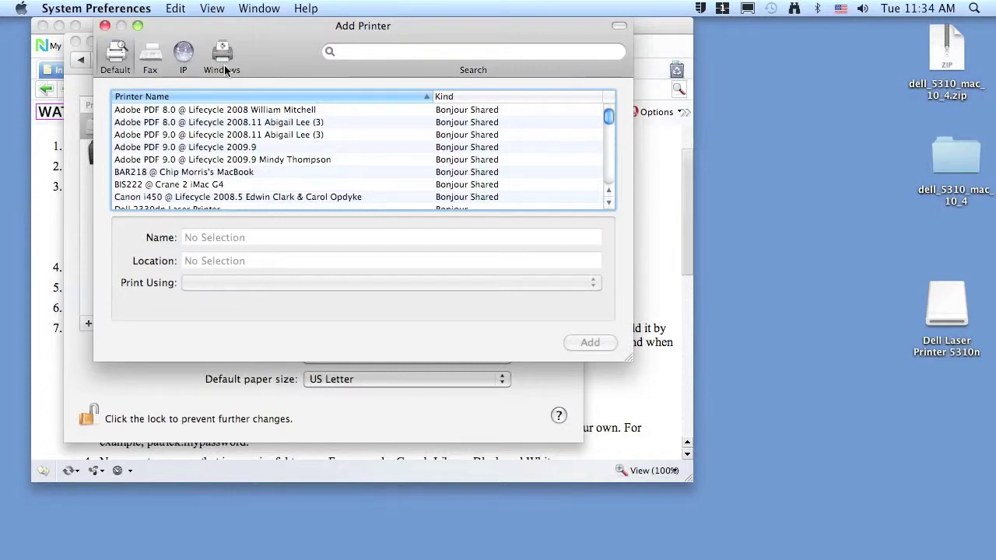
right_click(270, 56)
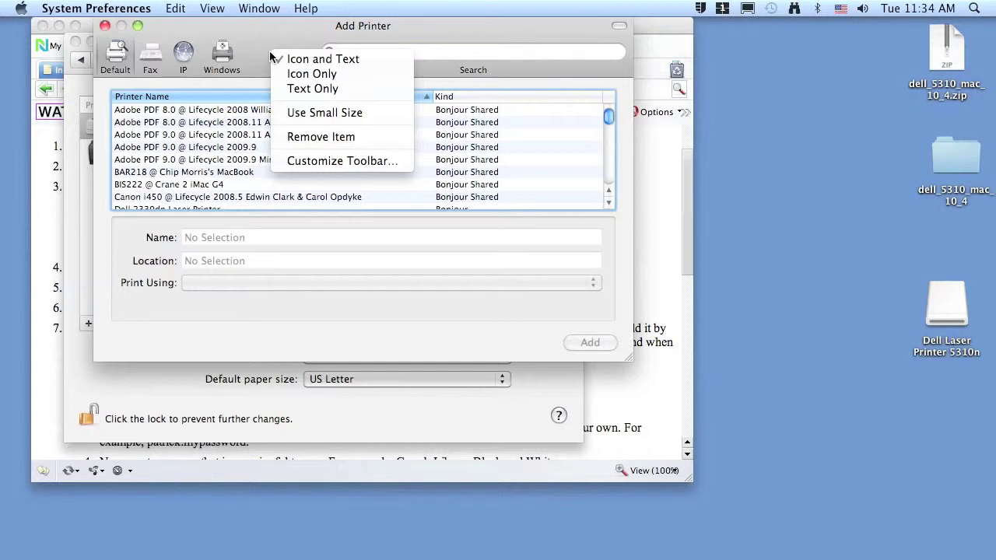
click(260, 48)
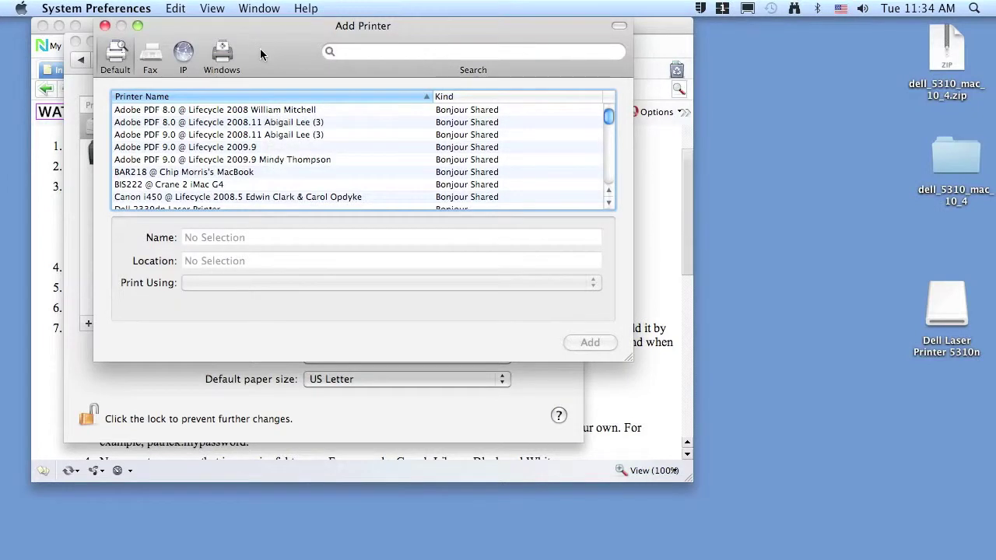
right_click(260, 48)
click(252, 47)
right_click(251, 47)
Customize the Add Printer toolbar to include Advanced, then switch to the Advanced setup.
click(293, 157)
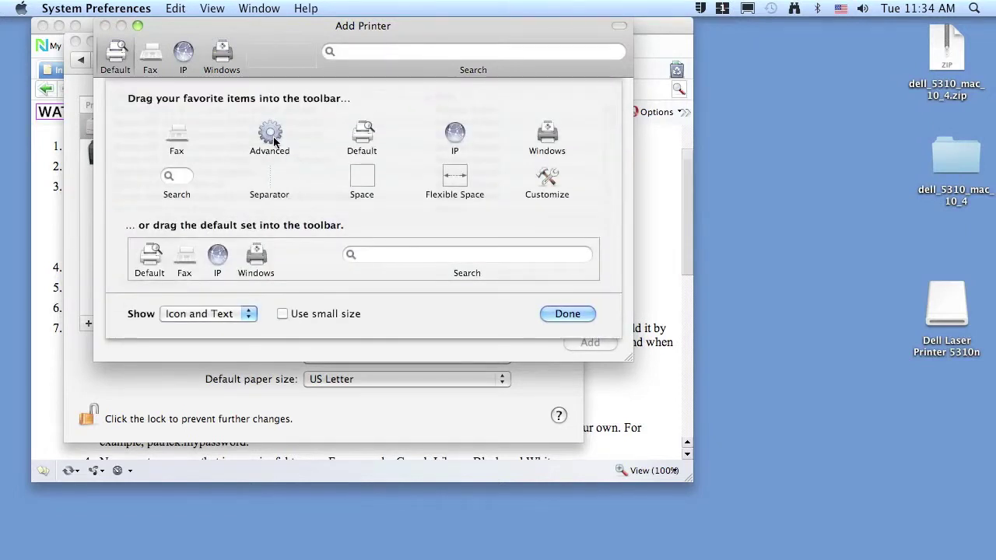
drag(274, 140, 272, 62)
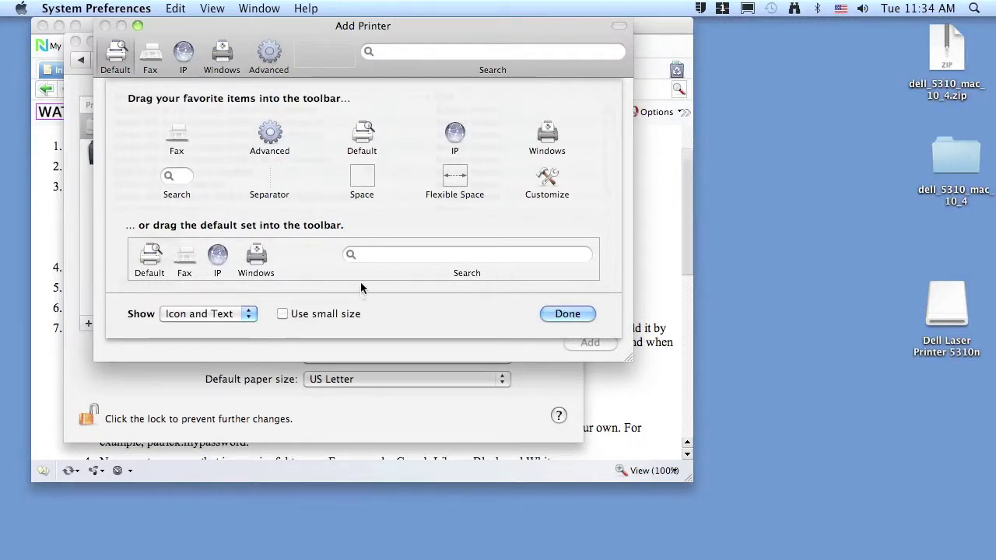
click(578, 316)
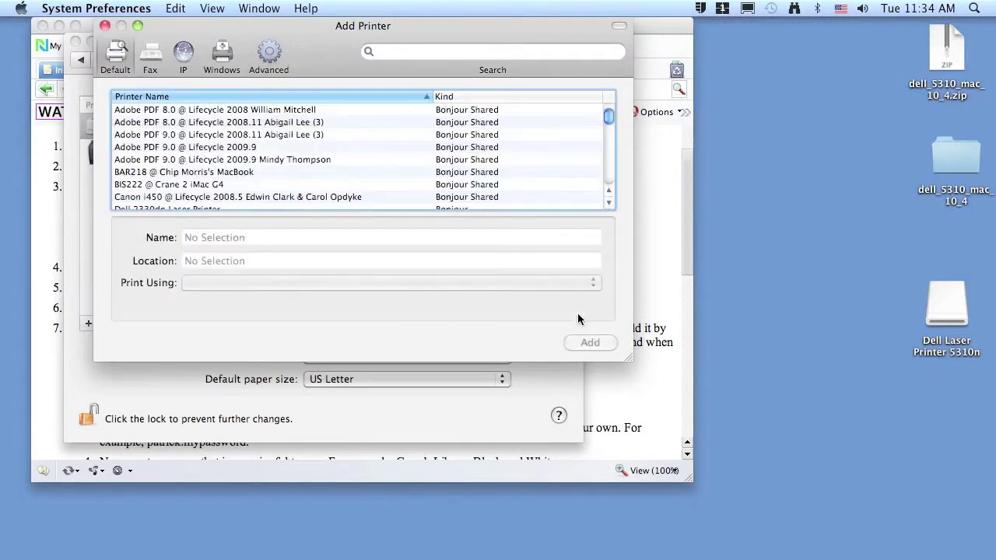
click(263, 51)
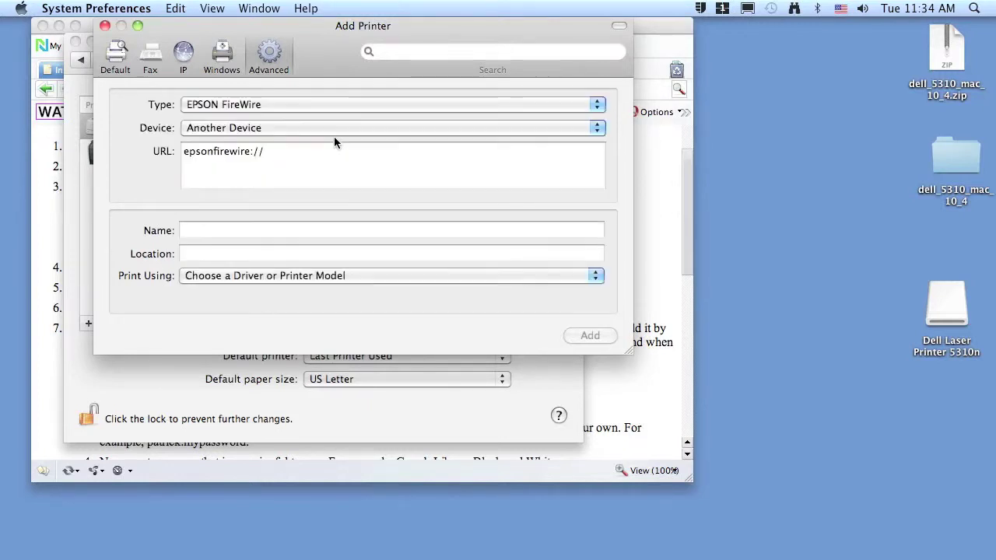
click(598, 105)
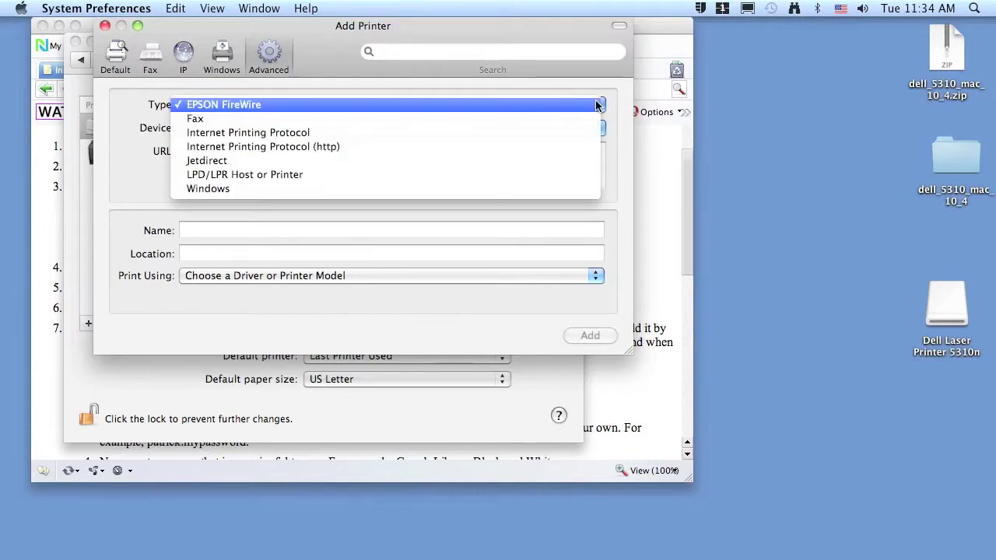
click(564, 190)
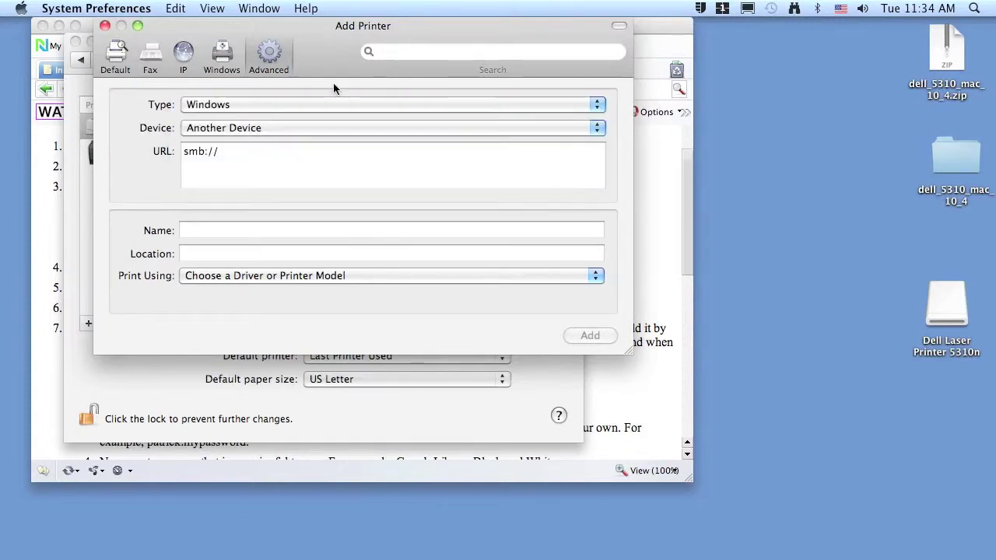
click(249, 157)
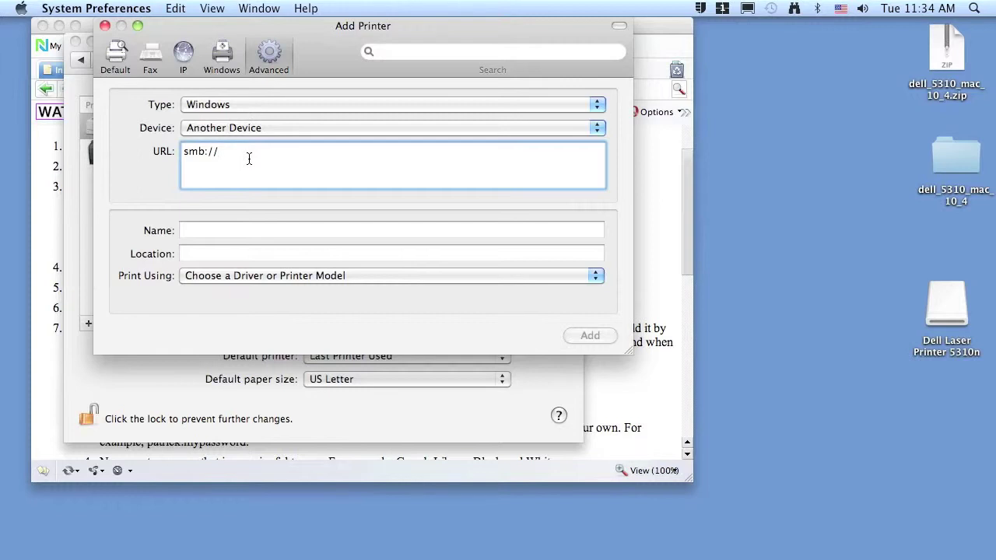
text(user)
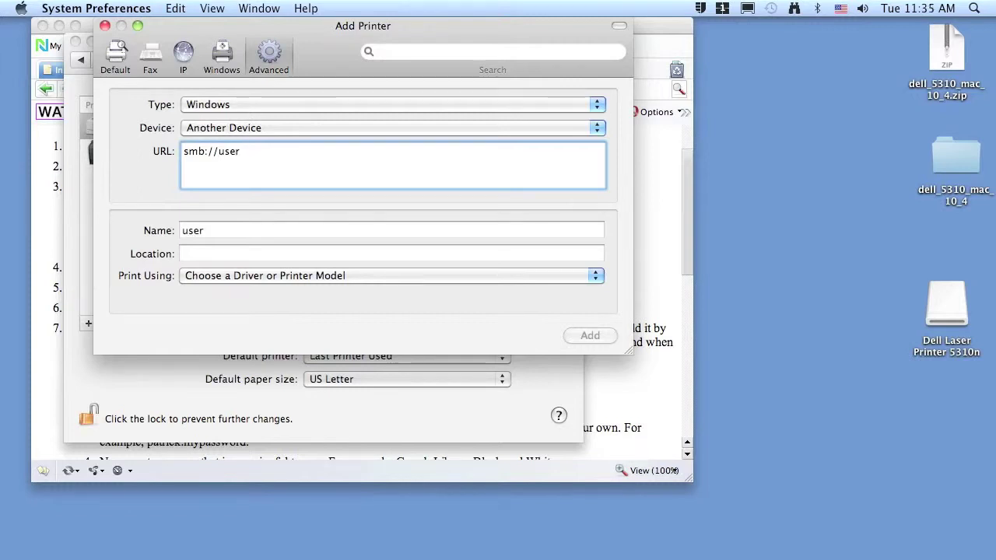
text(name:passwor)
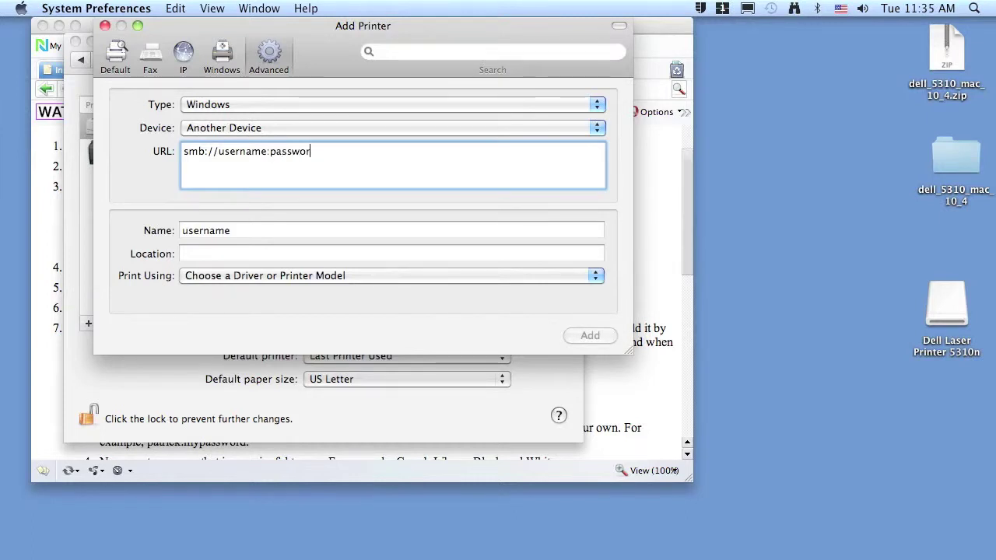
text(d@printing.pot)
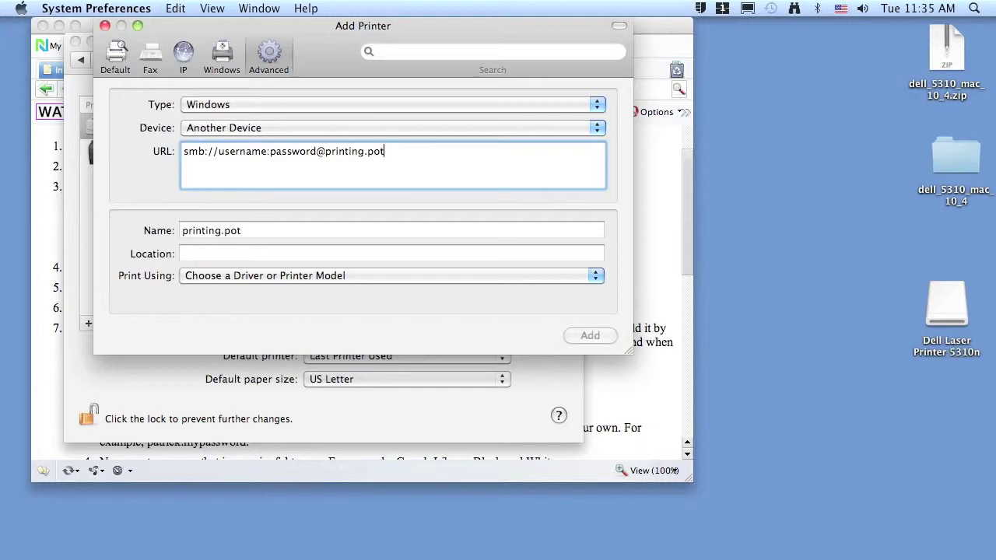
text(sdam.edu/)
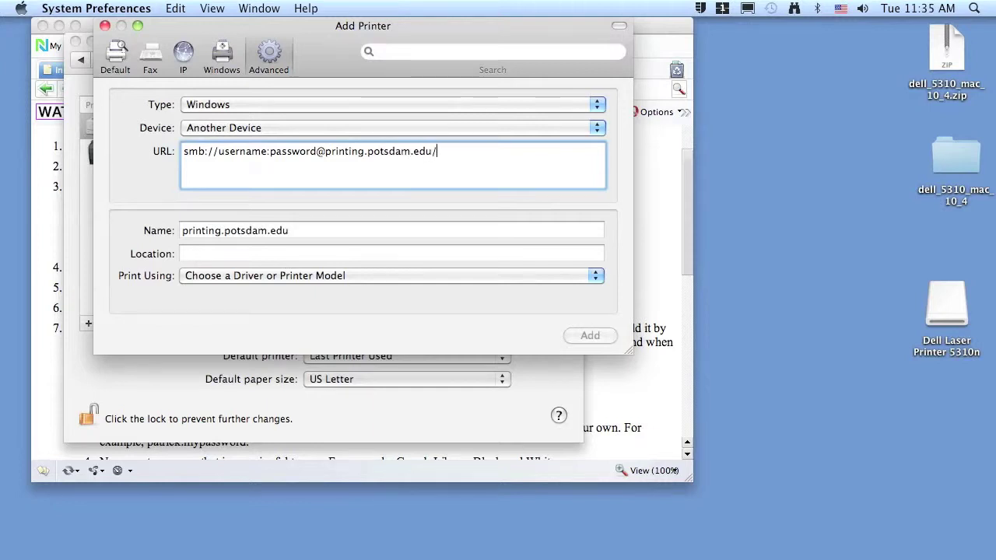
text(CRBSTDNT)
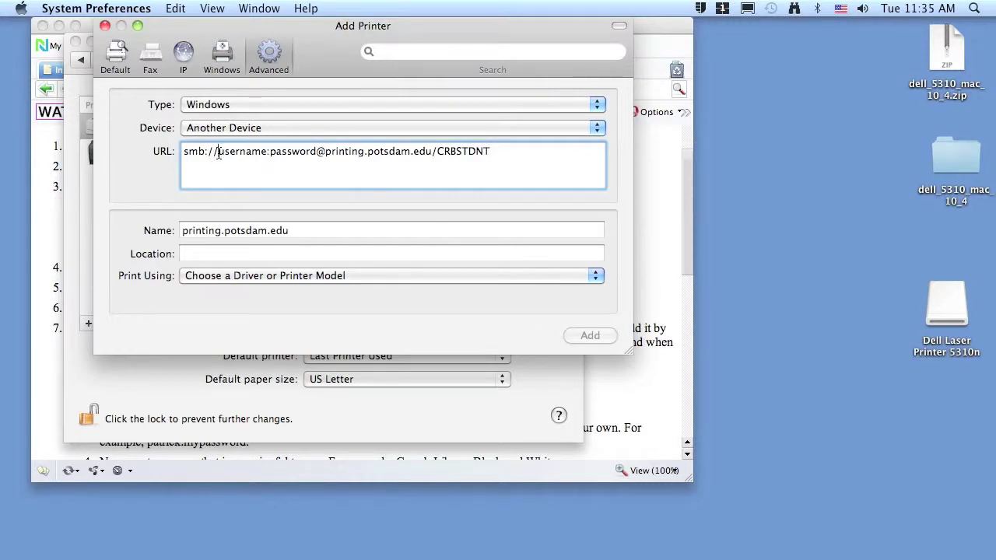
Retype the account-name part of the URL, leaving the placeholder 'username'.
drag(219, 152, 267, 159)
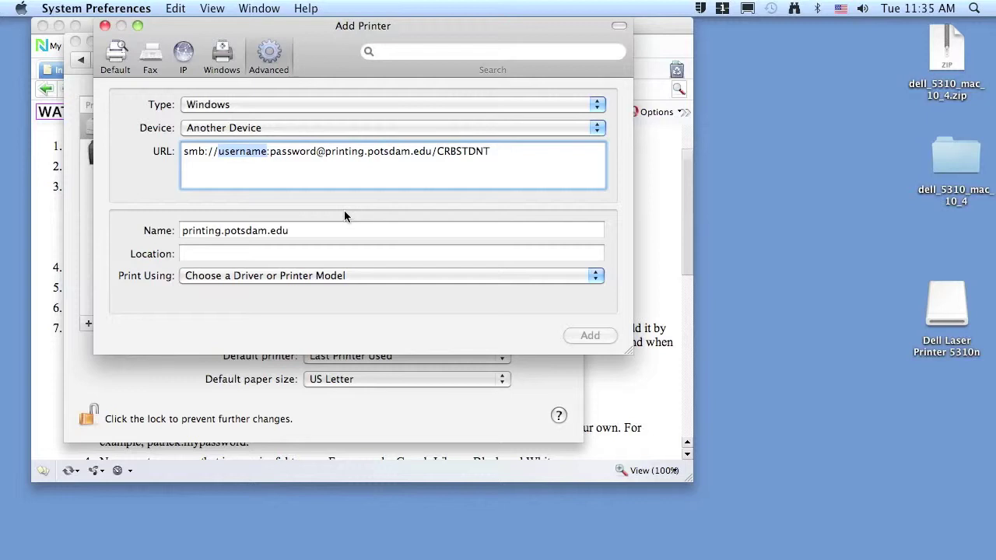
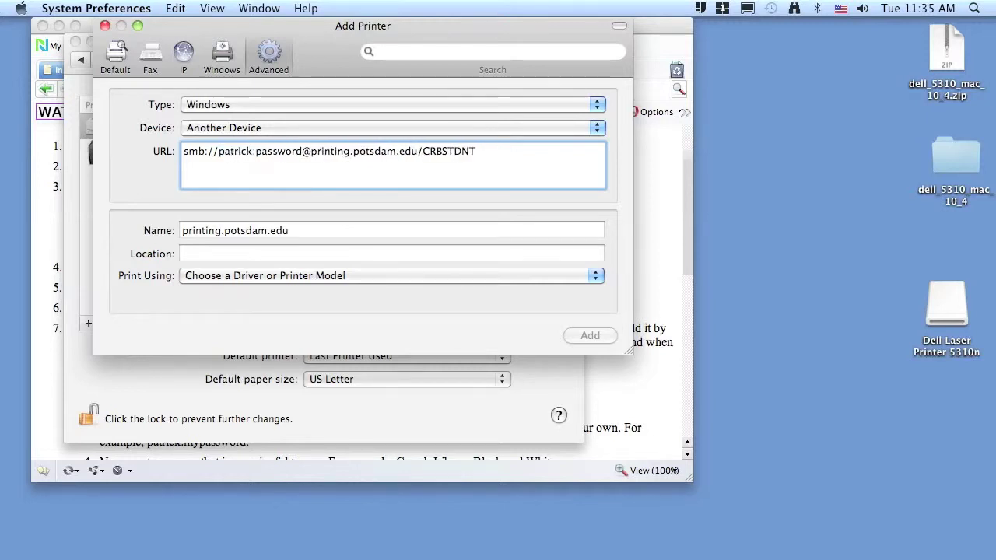
key(BackSpace)
key(BackSpace)
key(BackSpace)
key(BackSpace)
key(BackSpace)
key(BackSpace)
key(BackSpace)
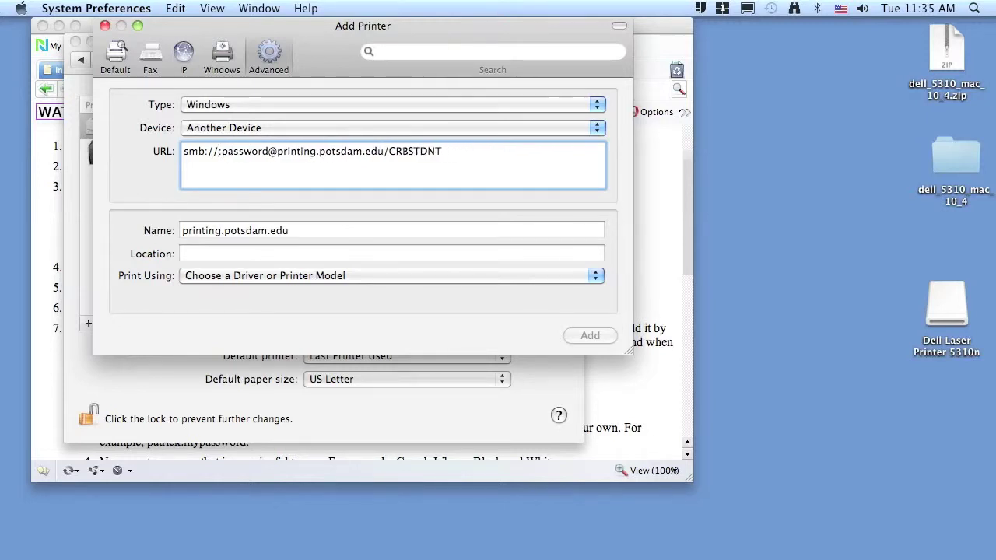
key(BackSpace)
key(BackSpace)
key(BackSpace)
key(BackSpace)
key(BackSpace)
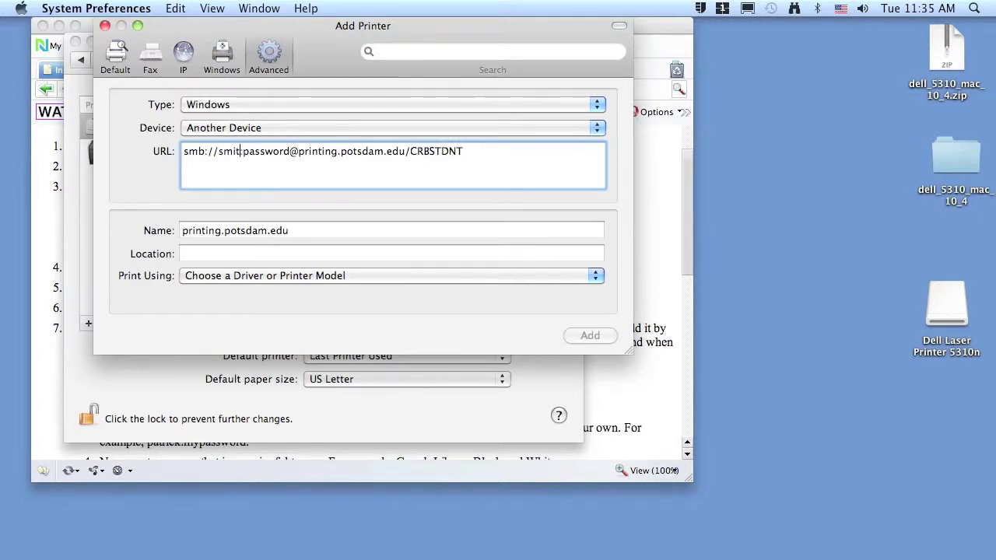
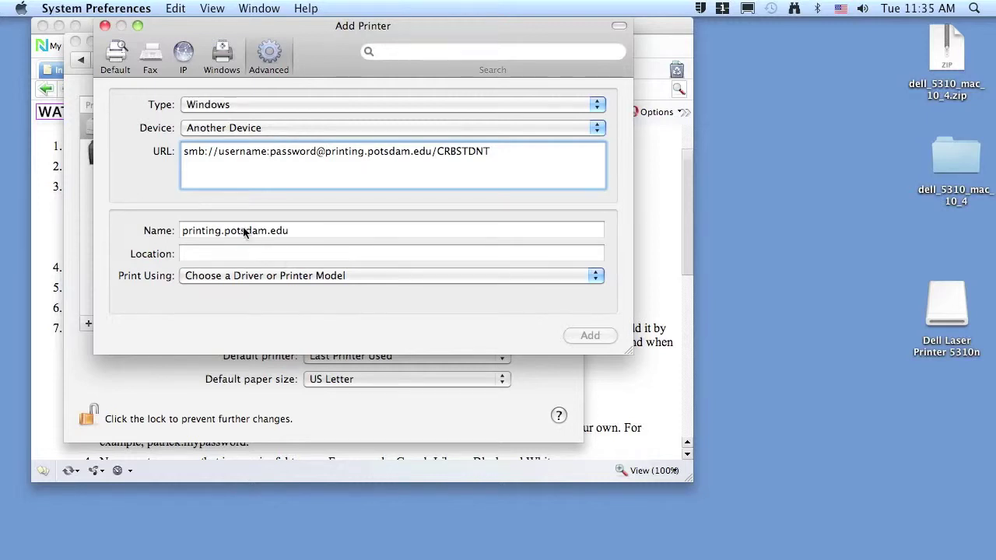
Replace the default name printing.potsdam.edu with 'Dell Printer Black and White'.
click(305, 231)
drag(305, 231, 125, 216)
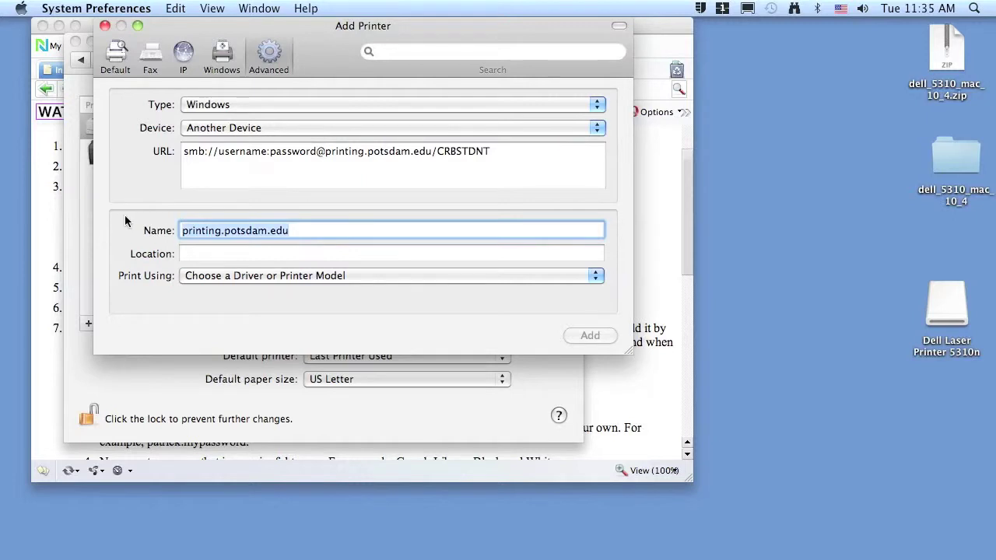
text(De)
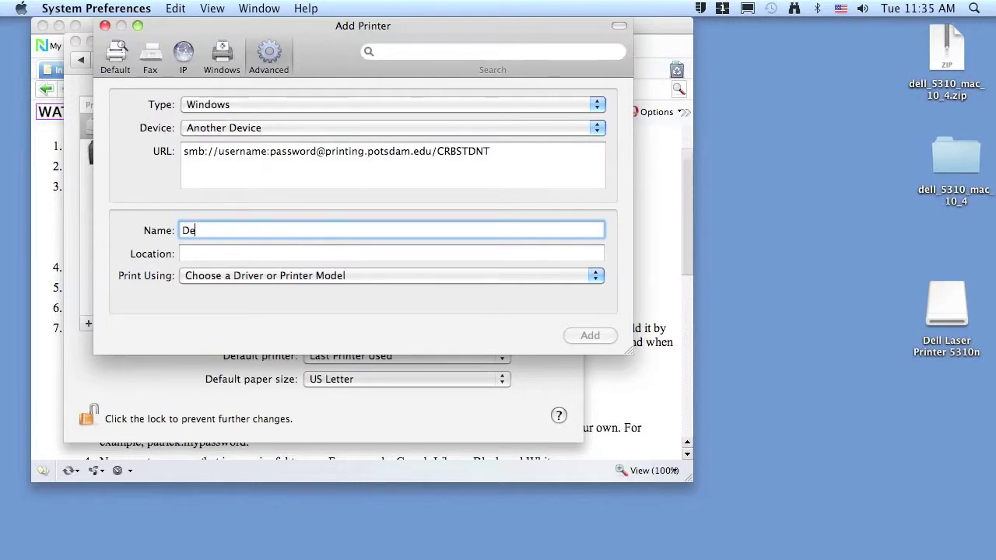
text(ll PRi)
key(BackSpace)
key(BackSpace)
text(rinter)
key(BackSpace)
key(BackSpace)
key(BackSpace)
key(BackSpace)
key(BackSpace)
key(BackSpace)
key(BackSpace)
text(rinter Blac)
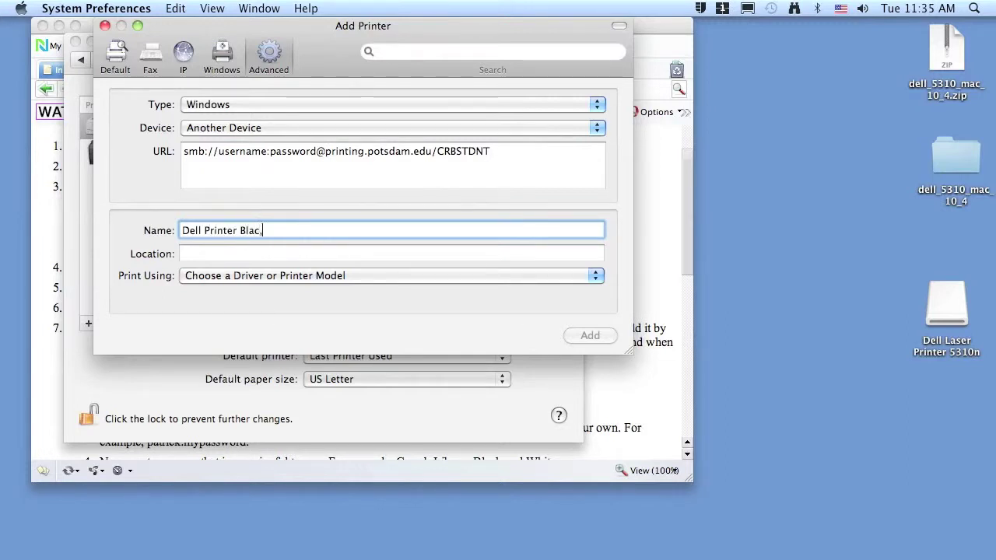
text(k and White)
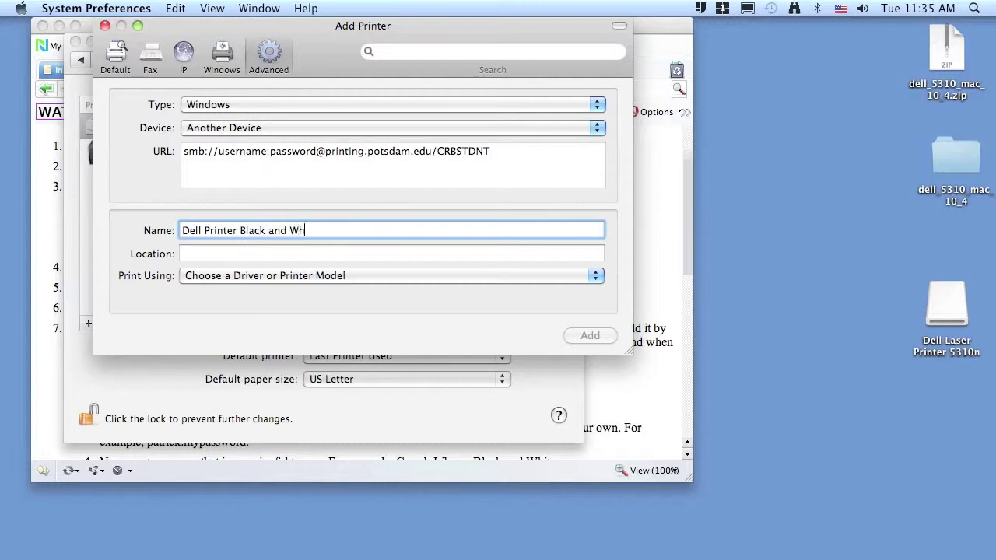
key(BackSpace)
text(e)
Set the printer's location to 'Crumb Library'.
key(Tab)
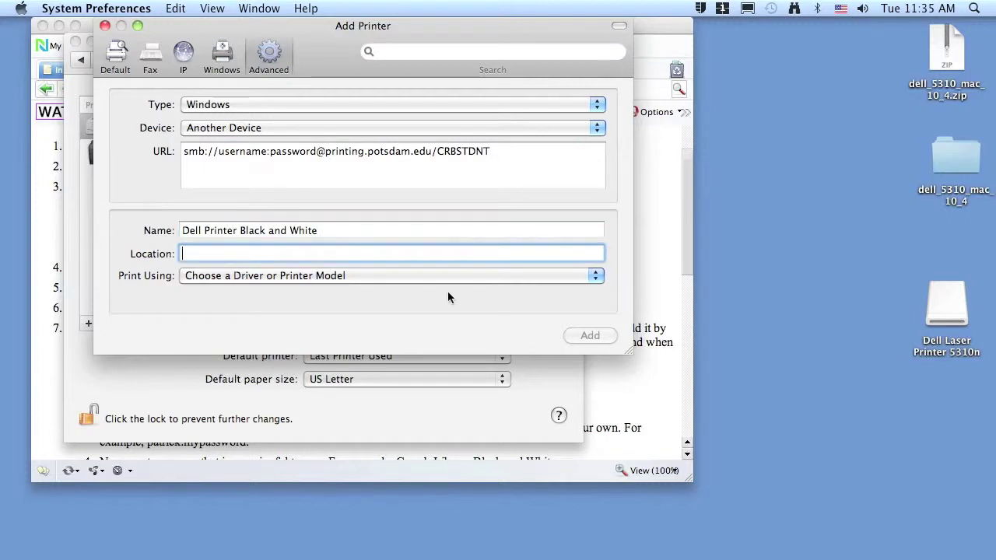
text(Crumb library)
click(220, 254)
key(BackSpace)
text(L)
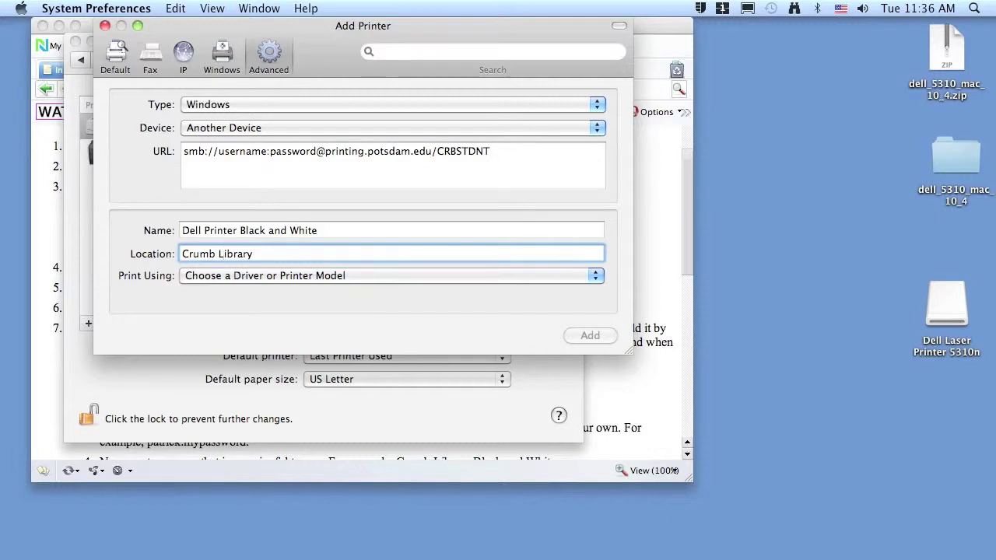
click(596, 277)
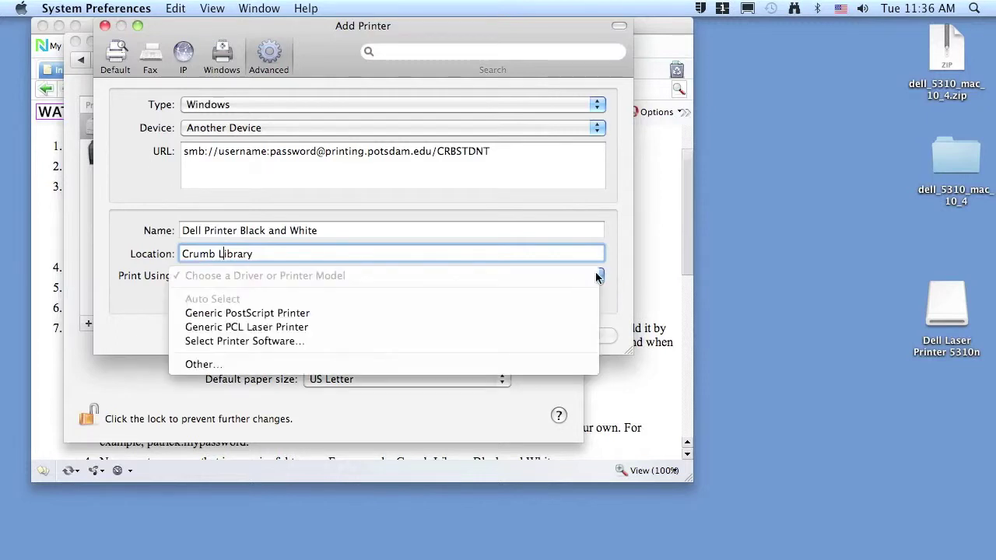
Search the printer software for 'dell', choose Dell Laser Printer 5310n, and add the printer.
click(411, 342)
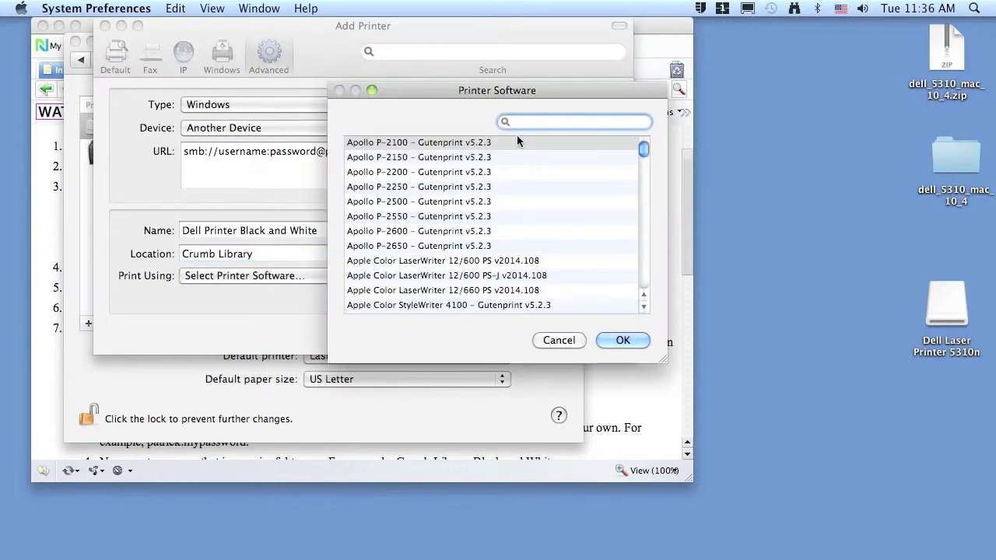
text(dell)
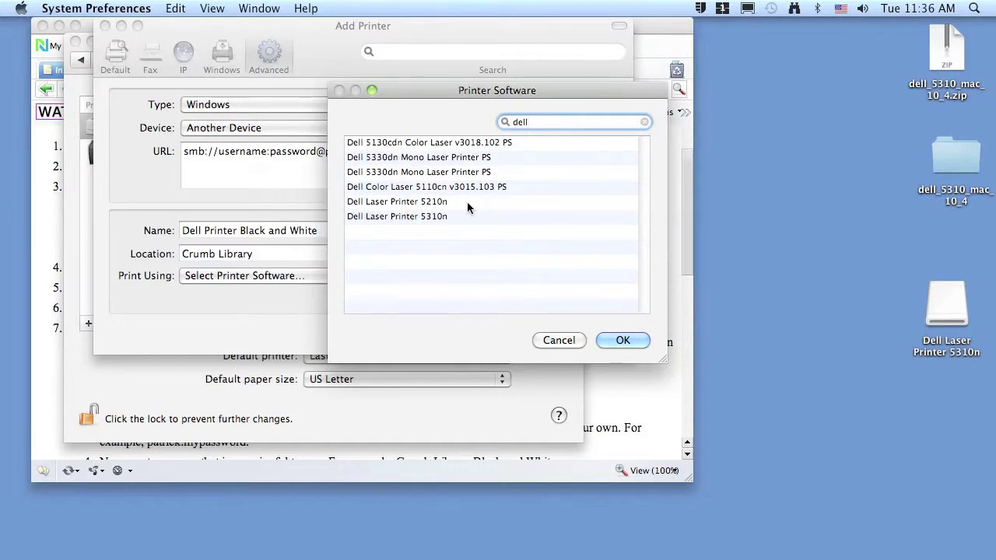
click(382, 215)
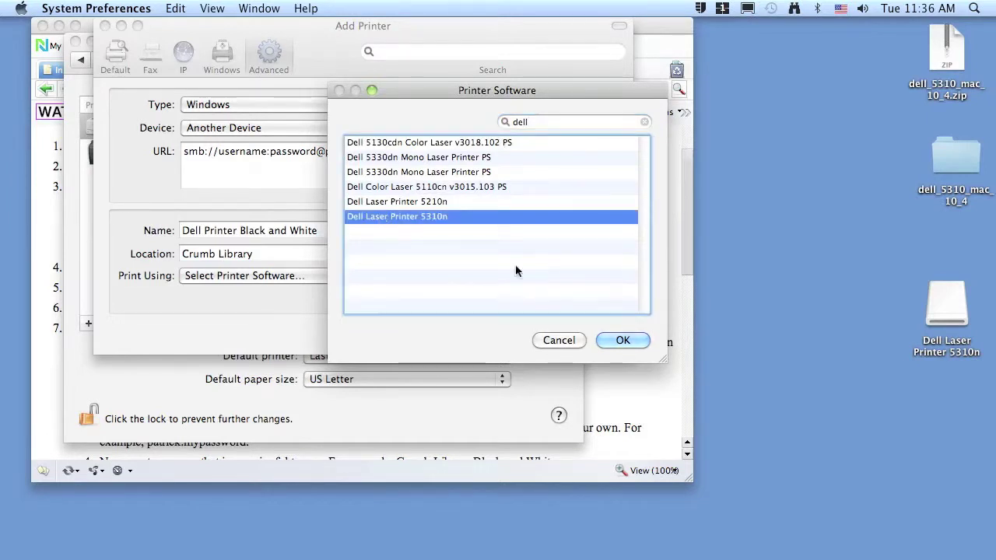
click(623, 341)
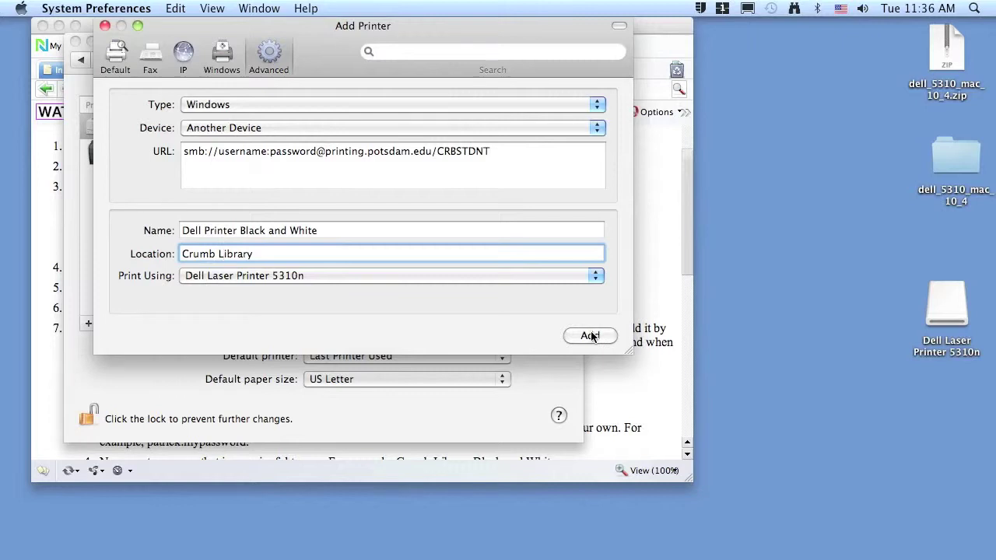
click(589, 336)
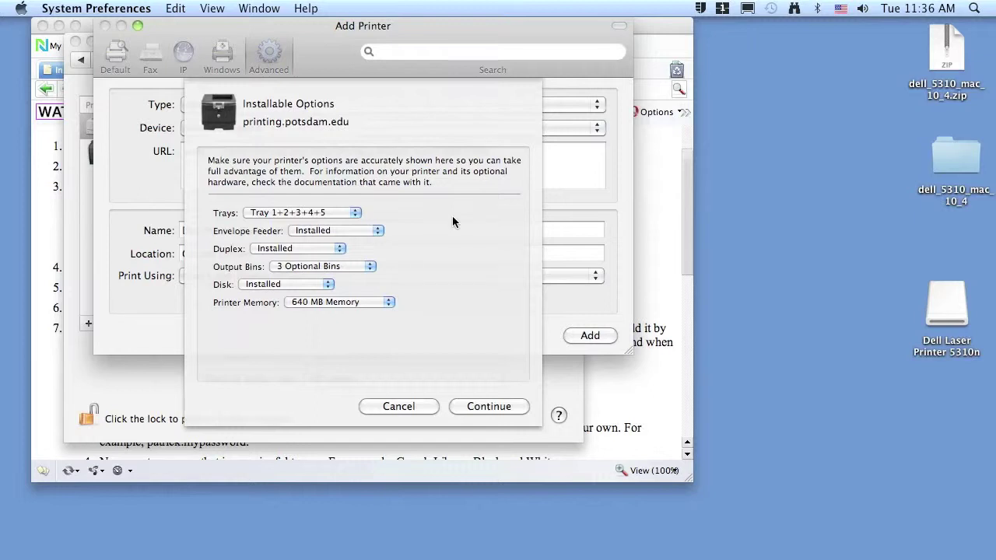
Accept the Installable Options and close Print & Fax with Dell Printer Black and White listed.
click(468, 406)
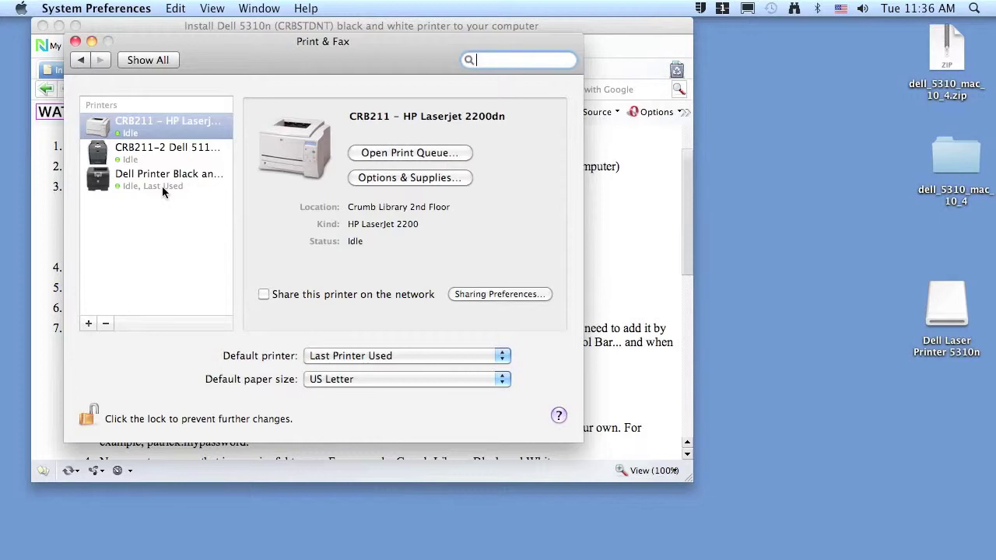
click(75, 41)
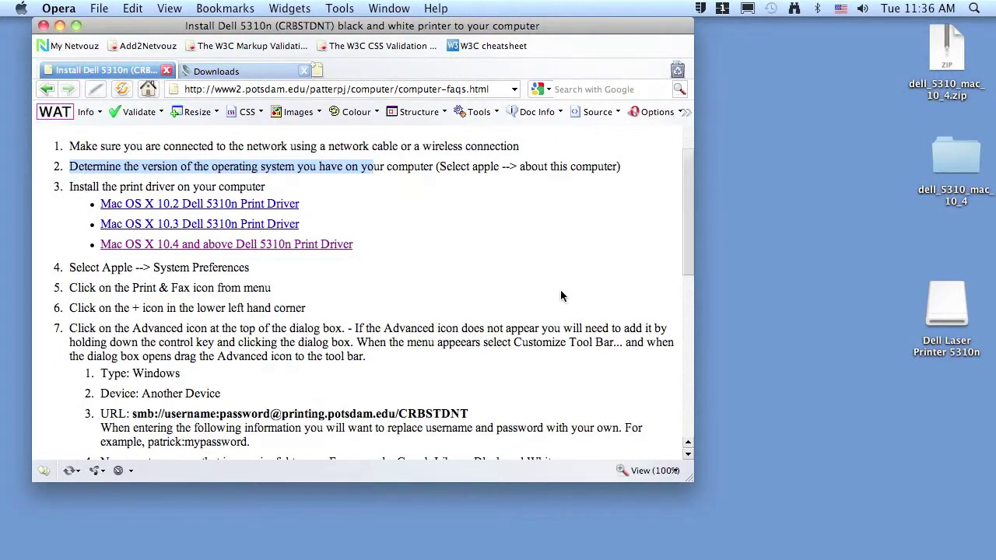
Verify Opera's Print dialog lists Dell Printer Black and White as the printer, then cancel.
key(super+p)
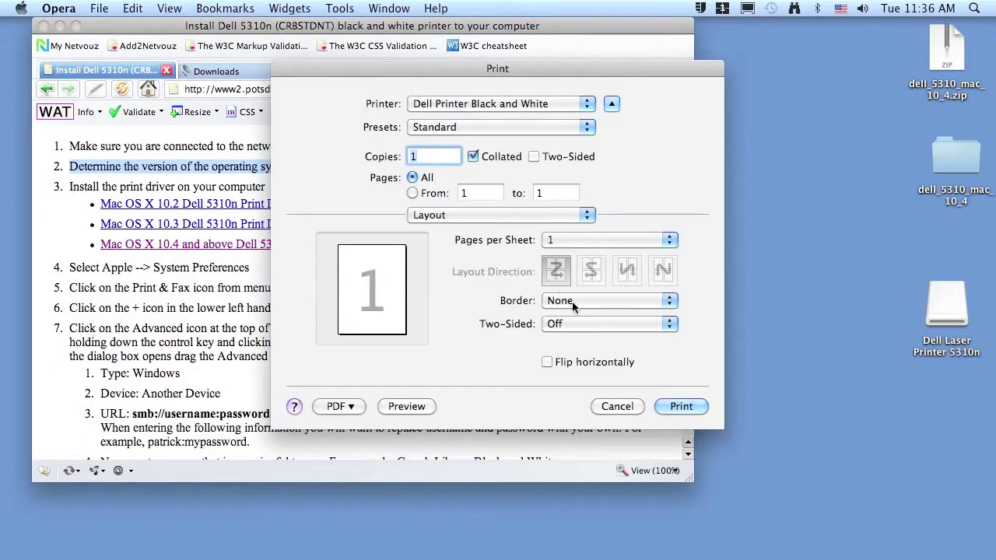
click(585, 106)
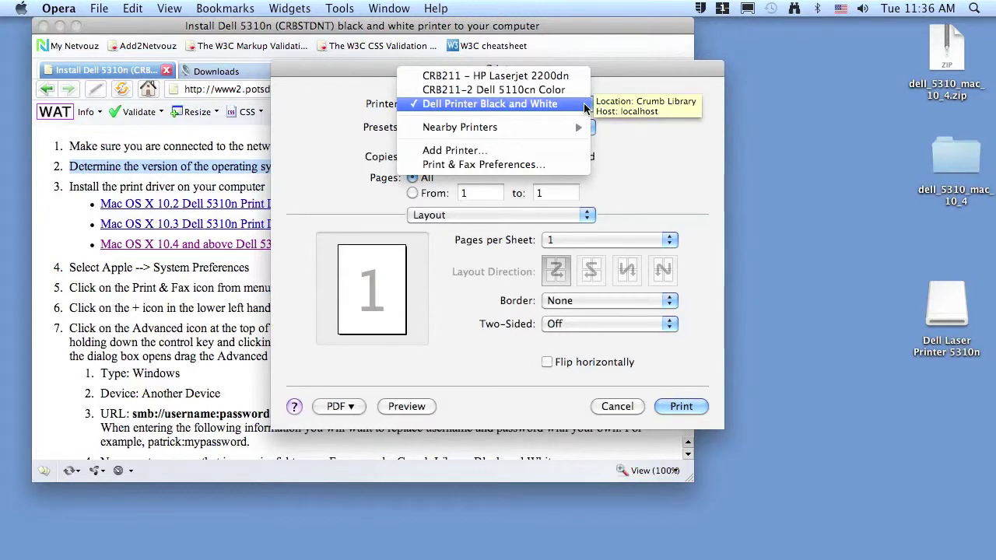
click(585, 106)
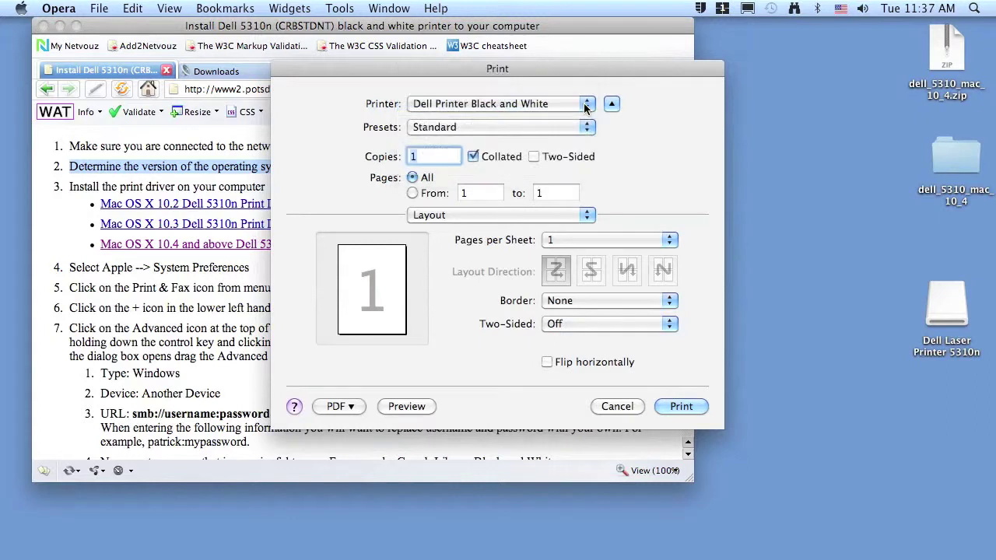
click(585, 106)
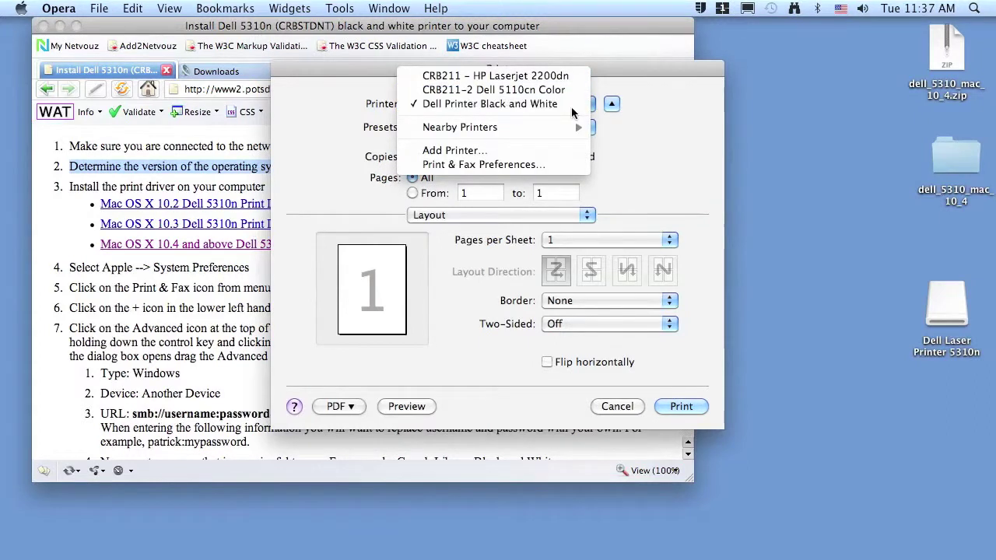
click(573, 109)
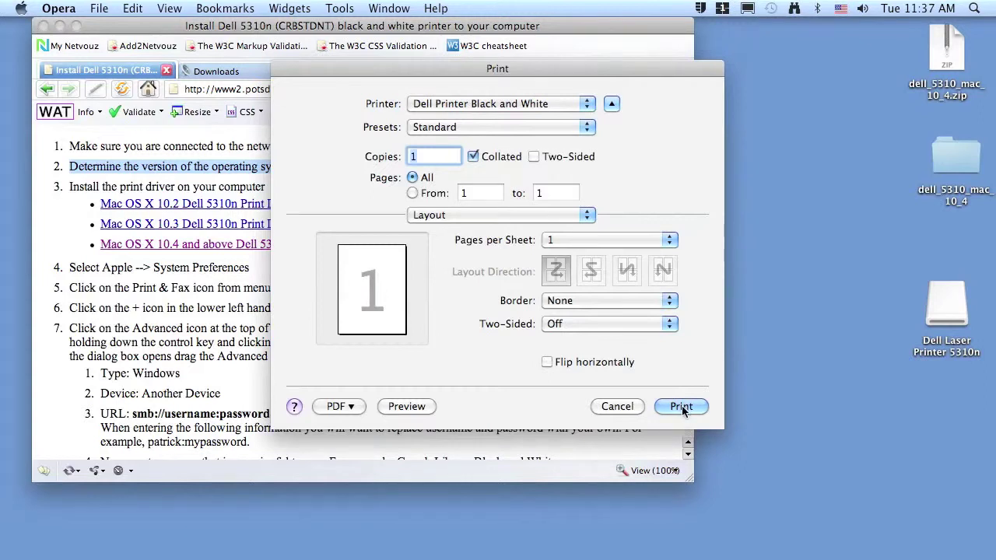
click(611, 407)
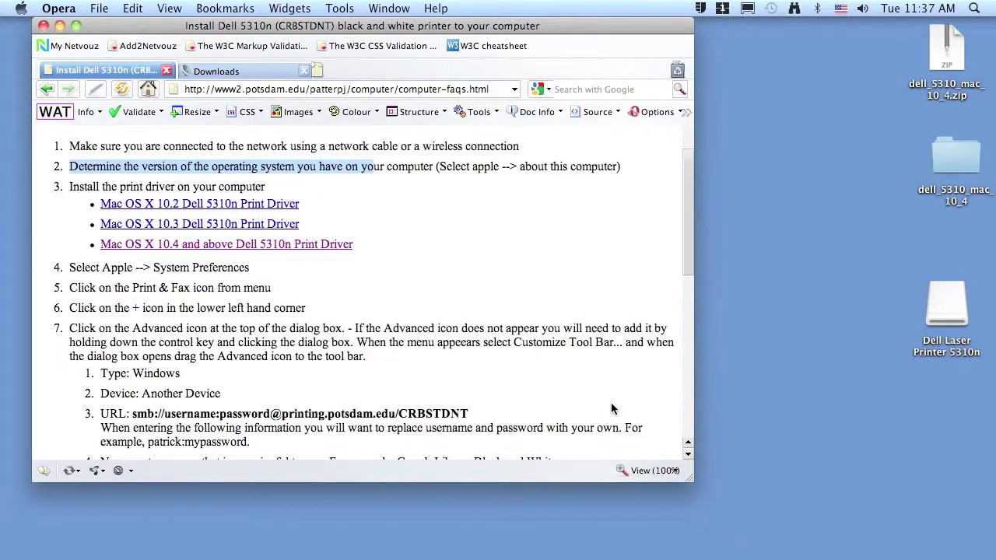